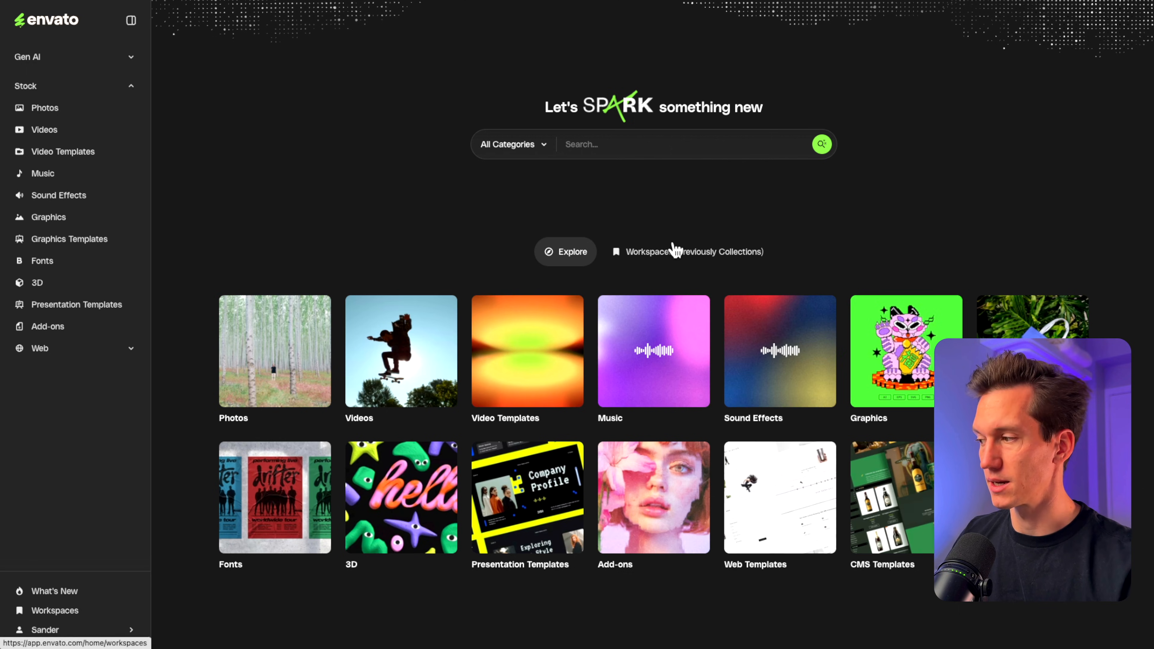
# Search the stock library for "portrait" and browse the matching photos.
pyautogui.click(636, 150)
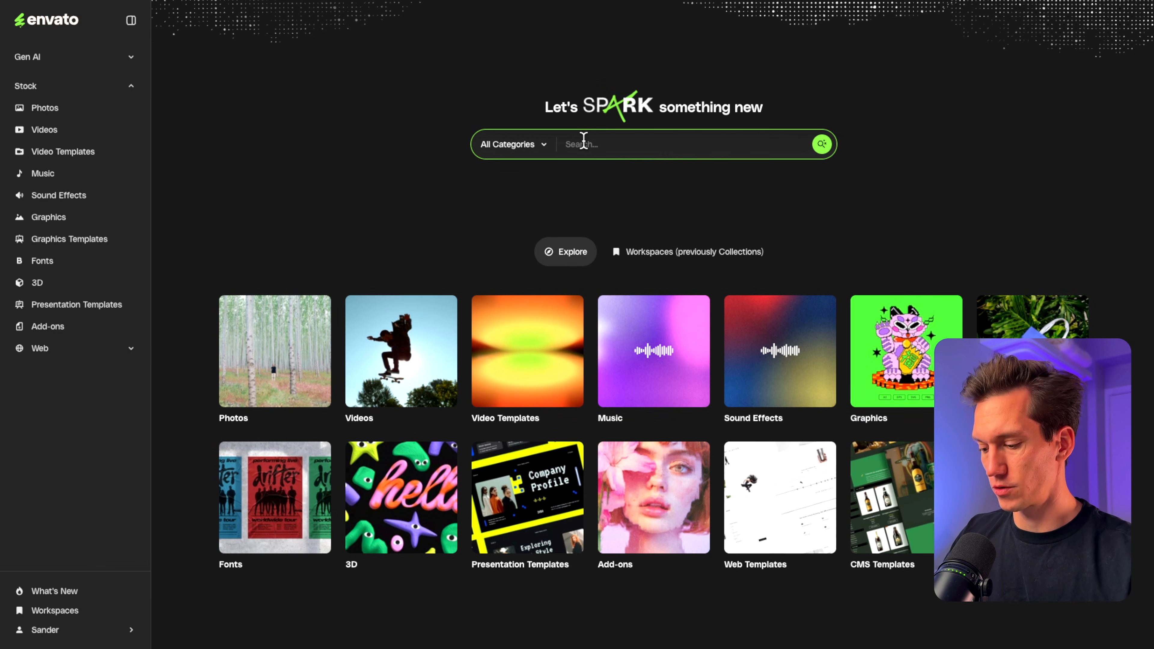
pyautogui.write('portrait')
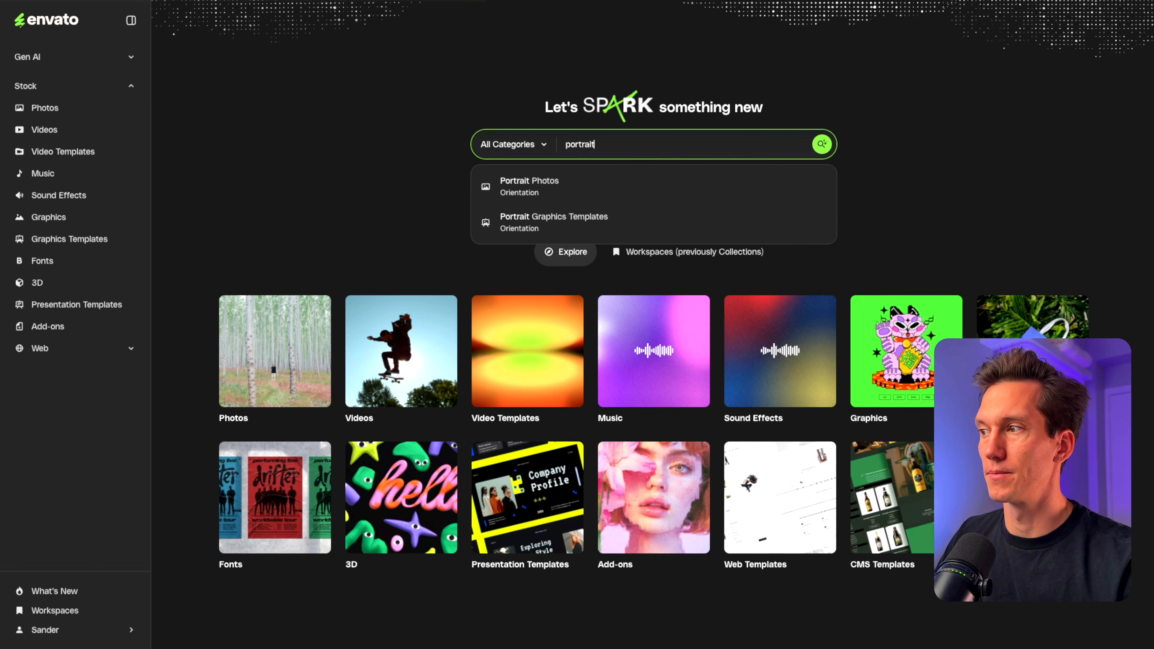
pyautogui.press('Return')
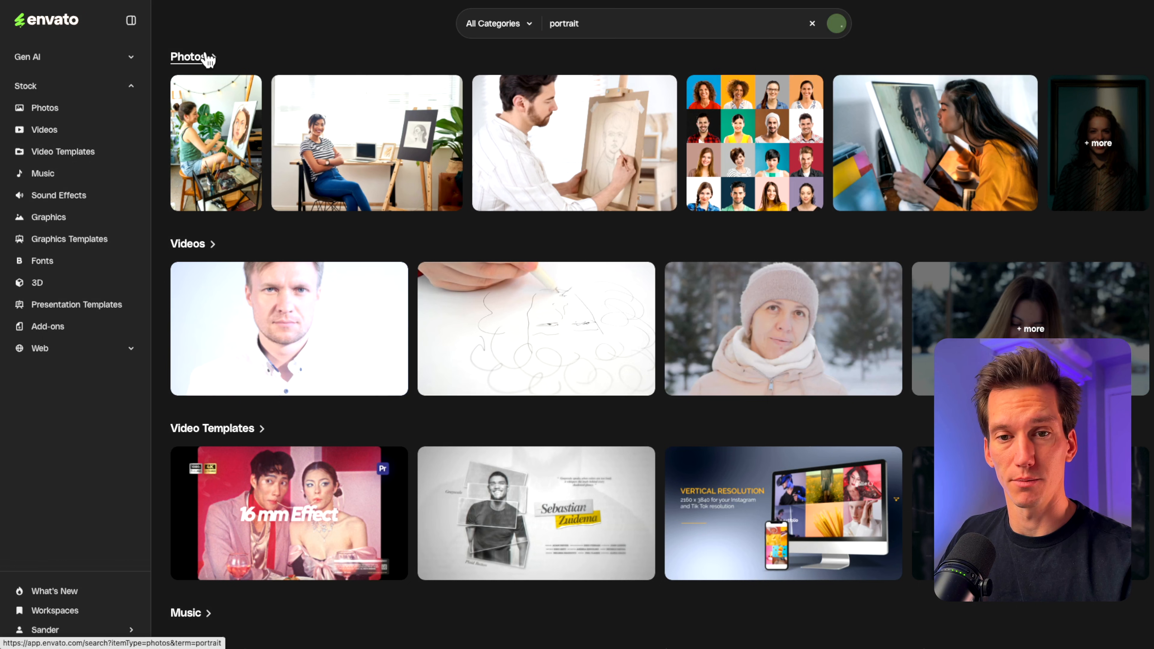
pyautogui.click(208, 58)
pyautogui.scroll(-5, 521, 419)
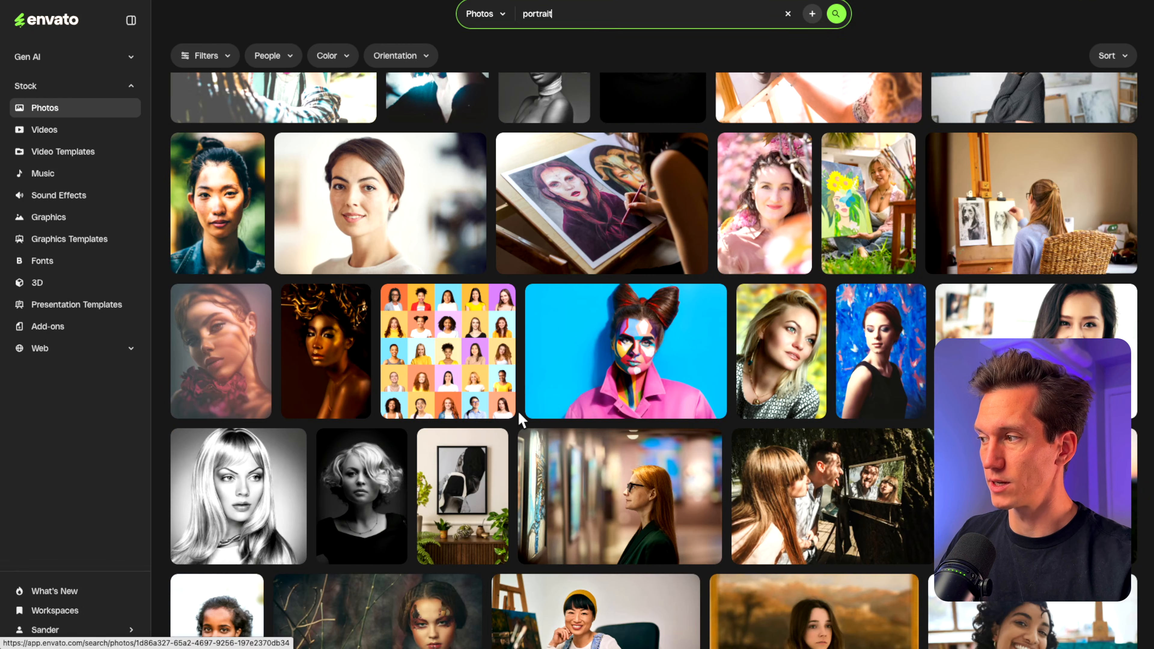
pyautogui.scroll(-6, 522, 420)
pyautogui.scroll(12, 512, 342)
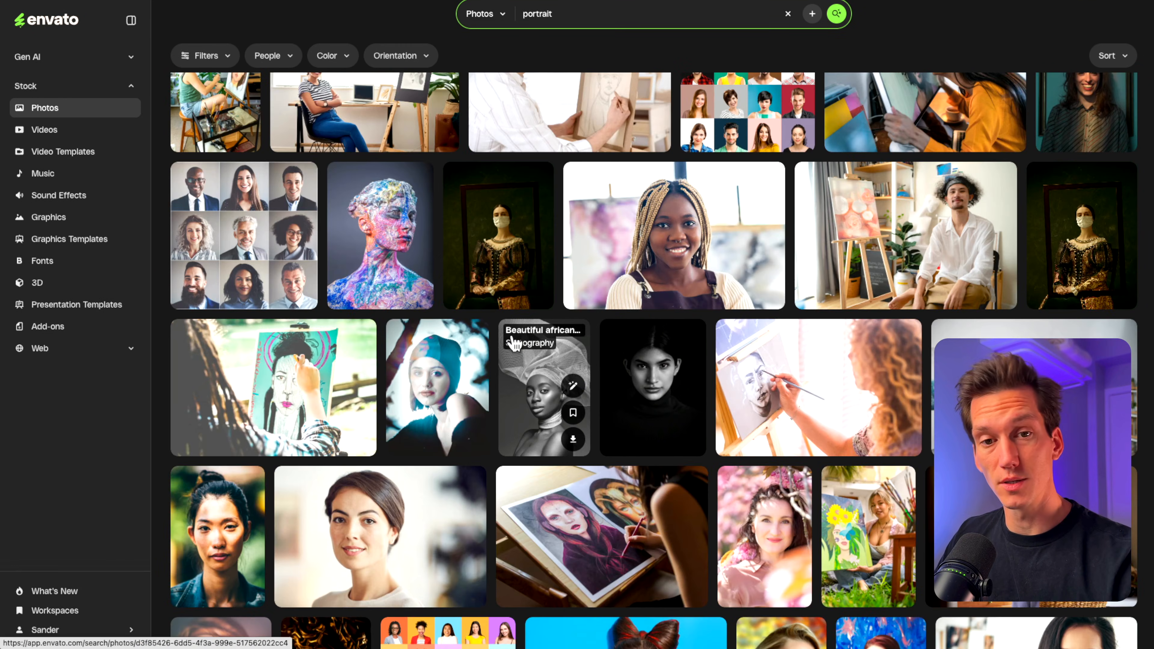
pyautogui.scroll(-12, 513, 343)
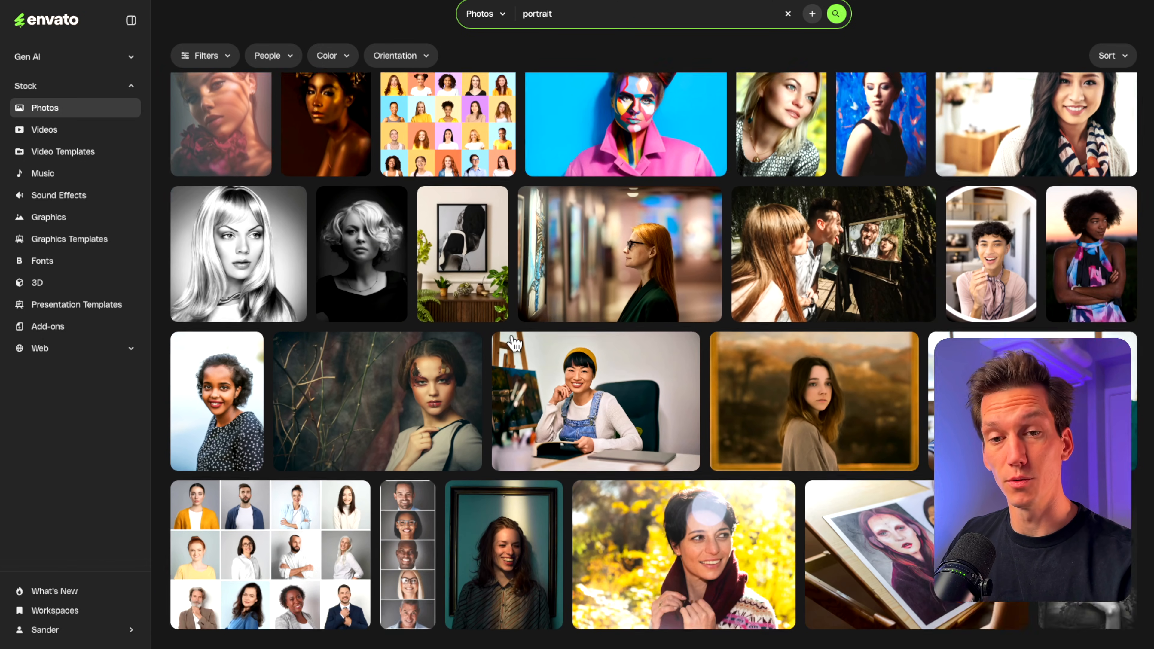
pyautogui.scroll(10, 513, 343)
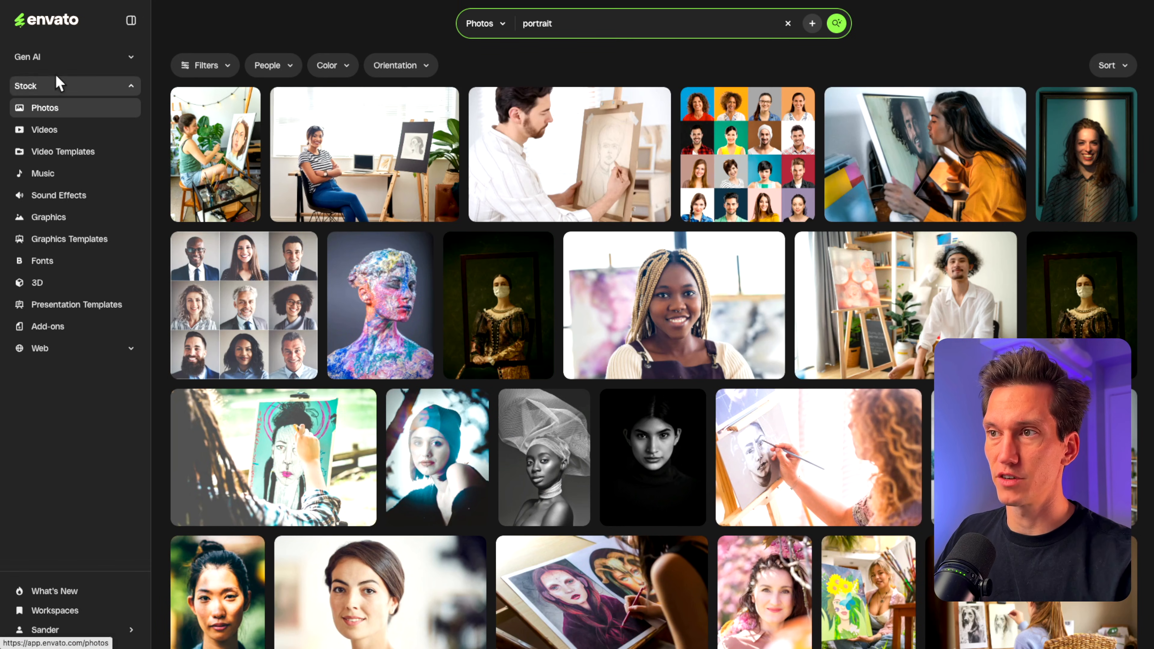
# Enter the ImageGen prompt "portait of a 30 year old asian woman. Soft diffuse light. Black & white photography. Close up head shot. Miniman light grey studio background.".
pyautogui.click(25, 58)
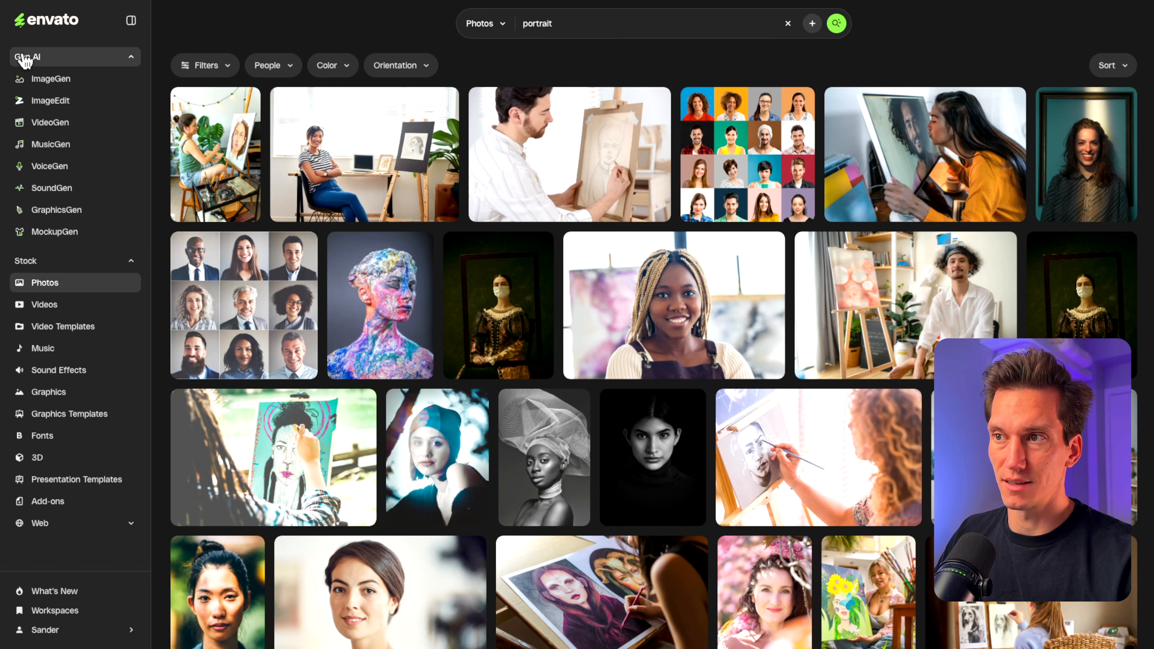
pyautogui.click(52, 80)
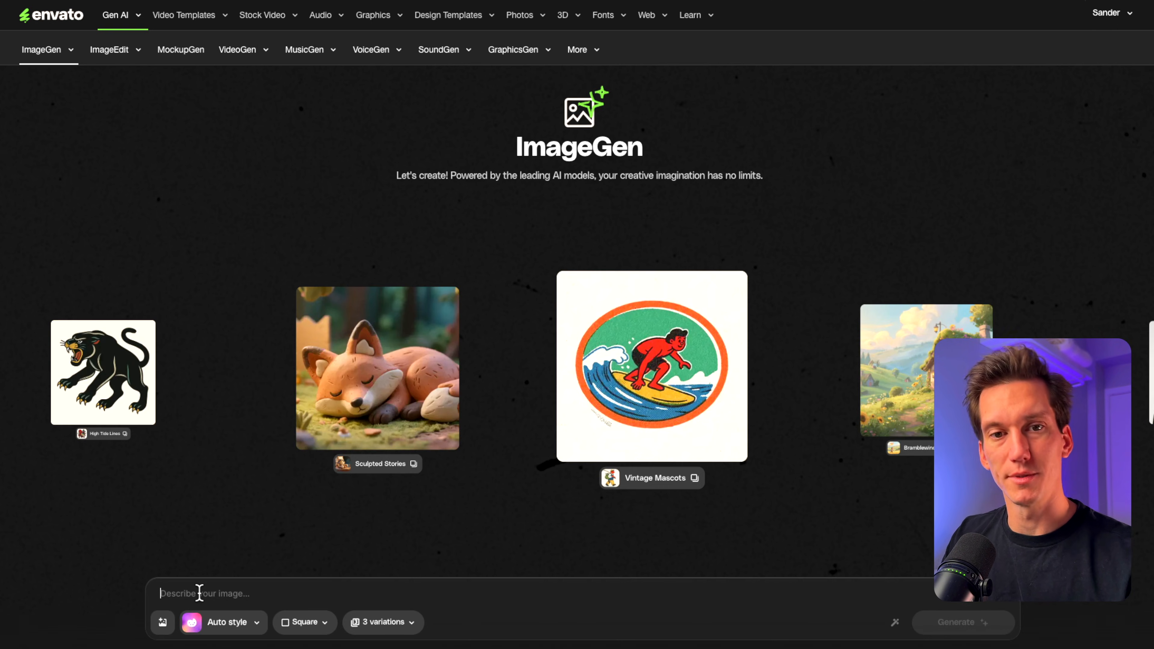
pyautogui.click(199, 593)
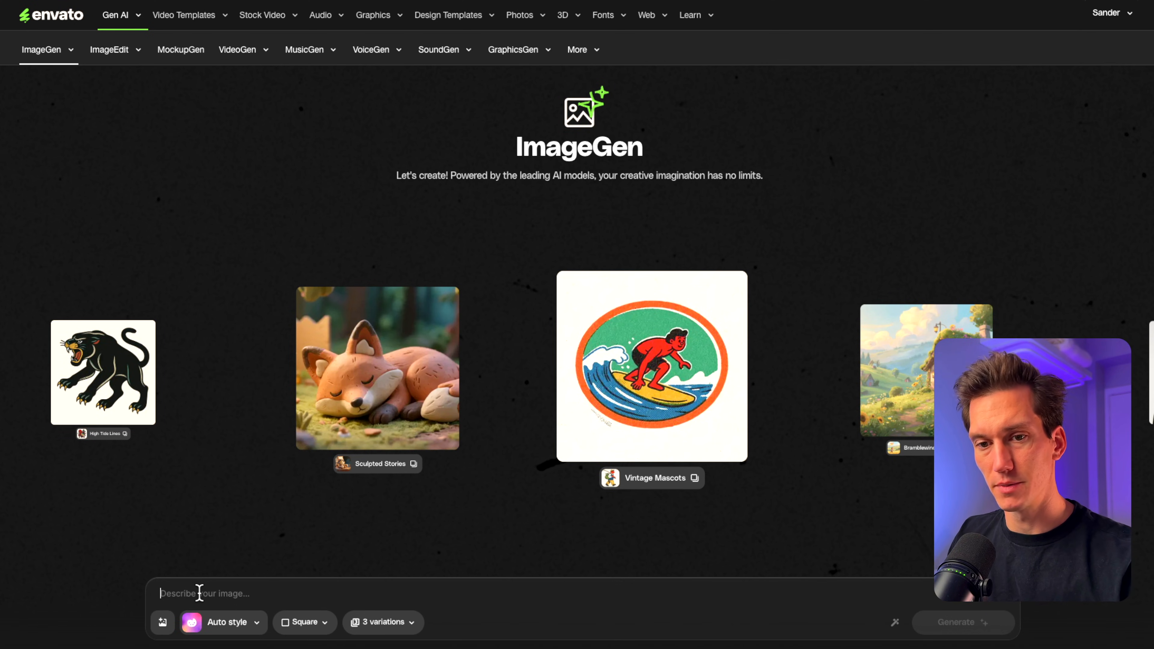
pyautogui.write('po')
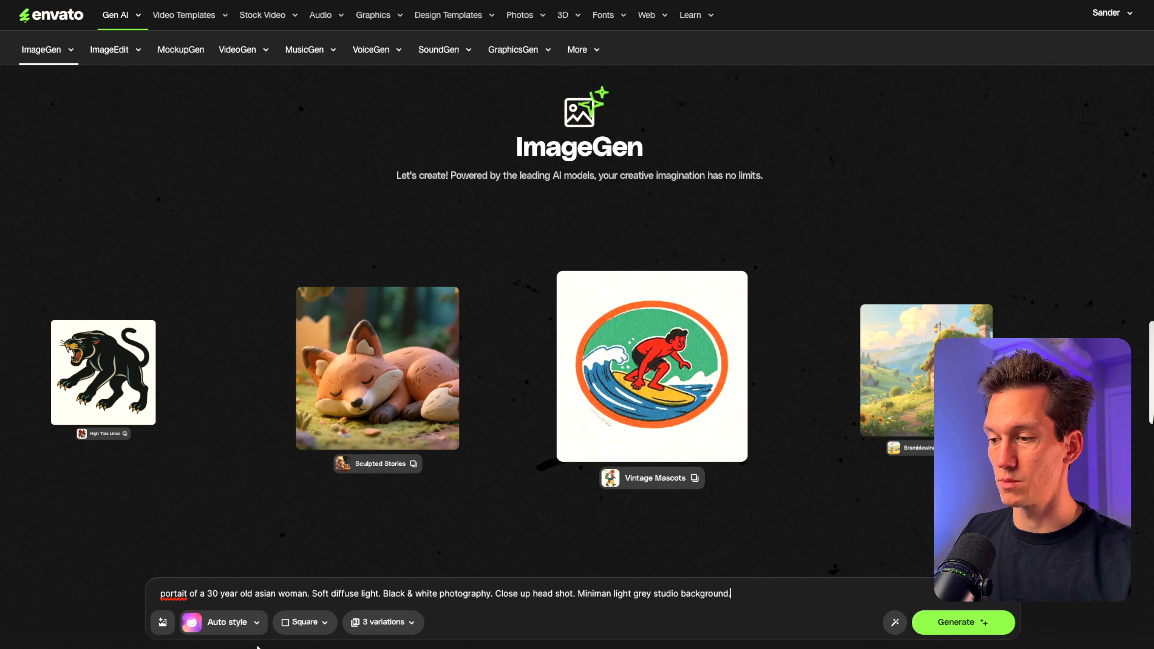
# Generate three landscape variations of the prompt in Auto style, first browsing the available visual styles.
pyautogui.click(306, 622)
pyautogui.click(350, 591)
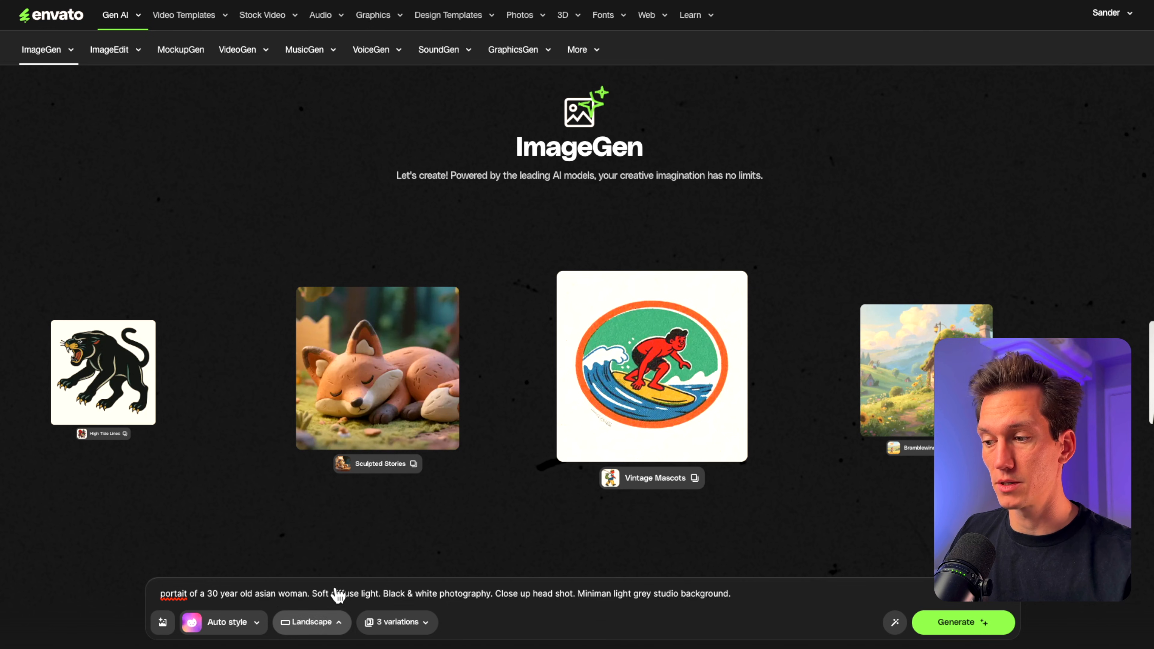
pyautogui.click(245, 622)
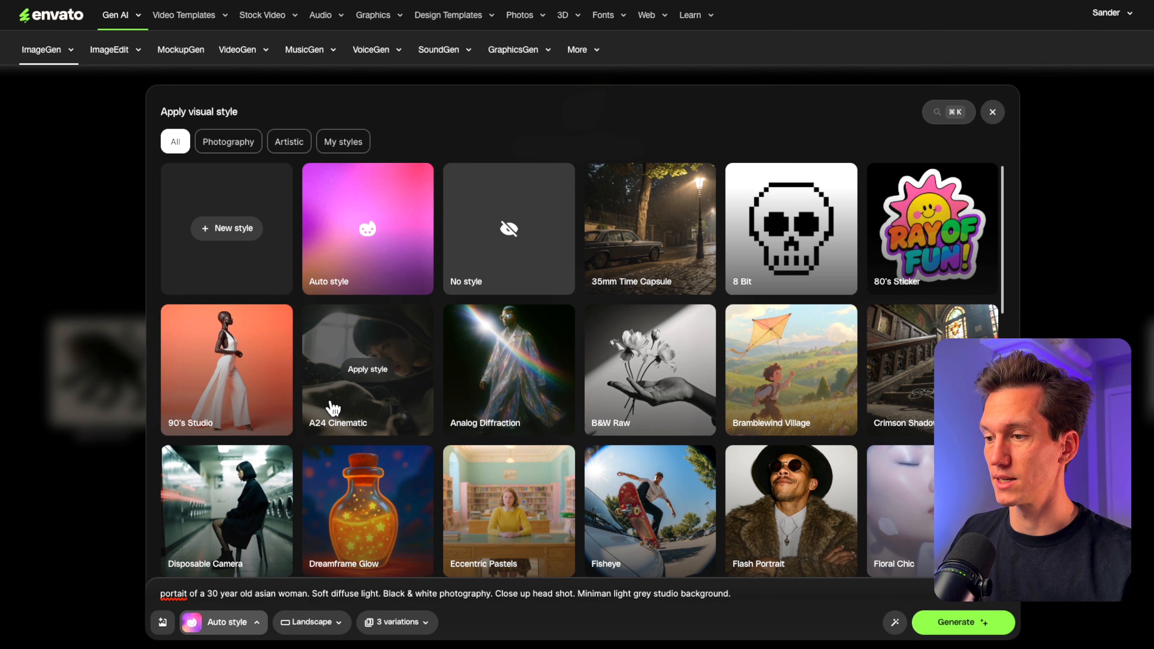
pyautogui.scroll(-3, 330, 407)
pyautogui.scroll(-7, 766, 384)
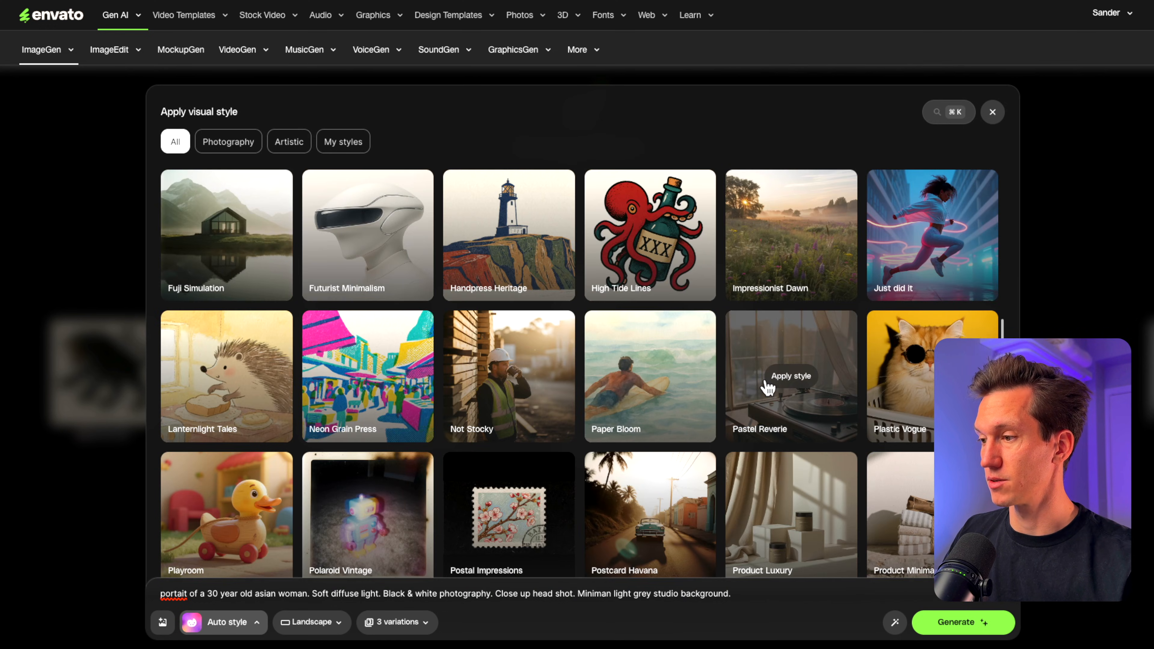
pyautogui.scroll(-3, 766, 386)
pyautogui.scroll(-3, 693, 438)
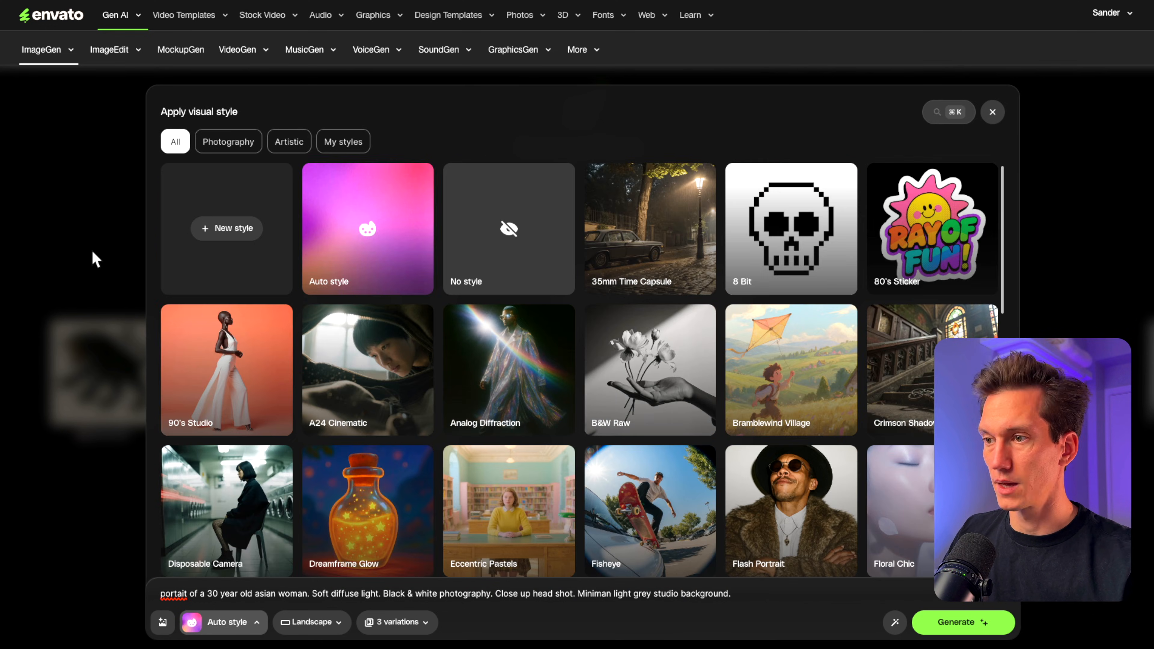
pyautogui.click(93, 258)
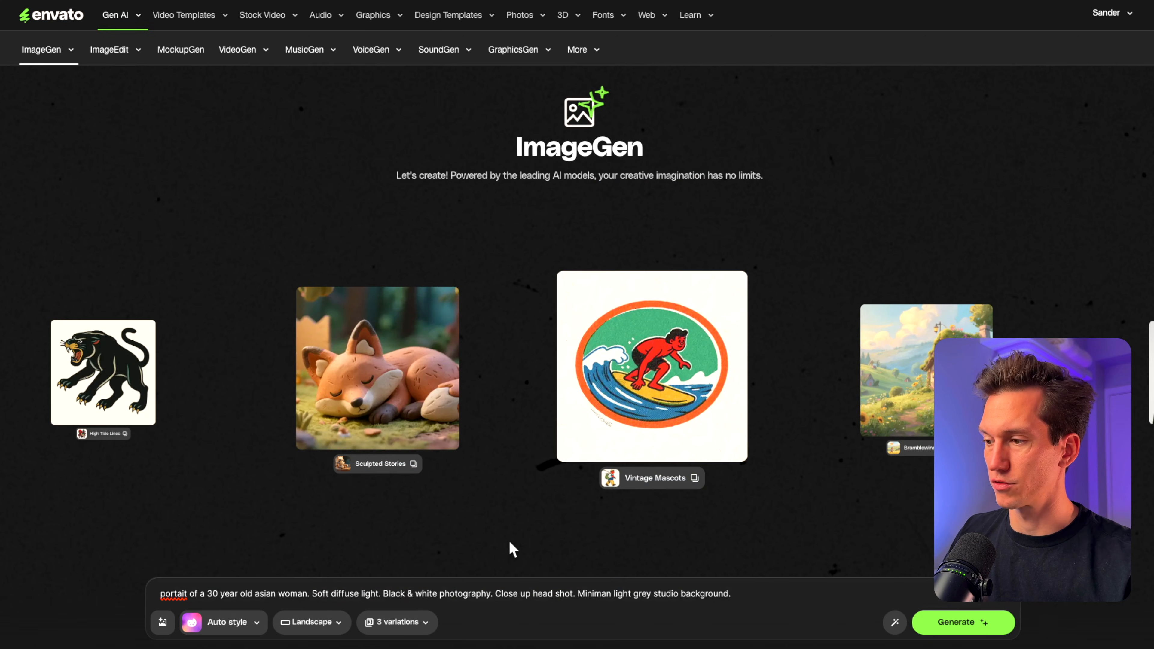
pyautogui.click(971, 623)
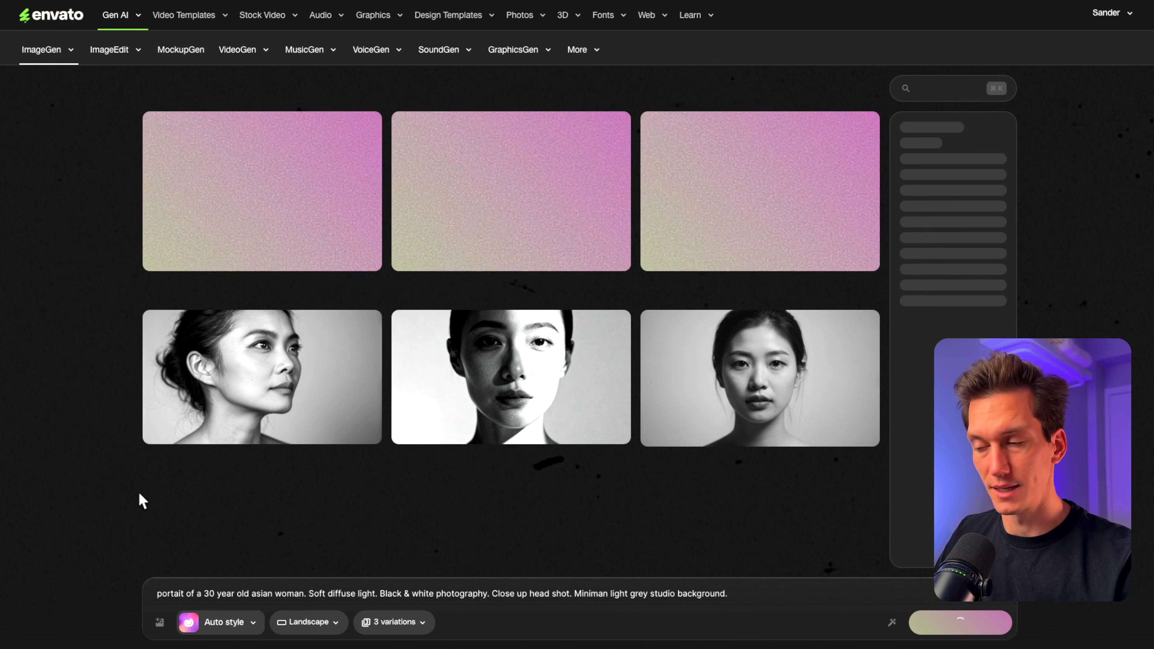
# Compare the three existing black-and-white portraits and download the one of the woman looking sideways with her hair tied back.
pyautogui.click(229, 377)
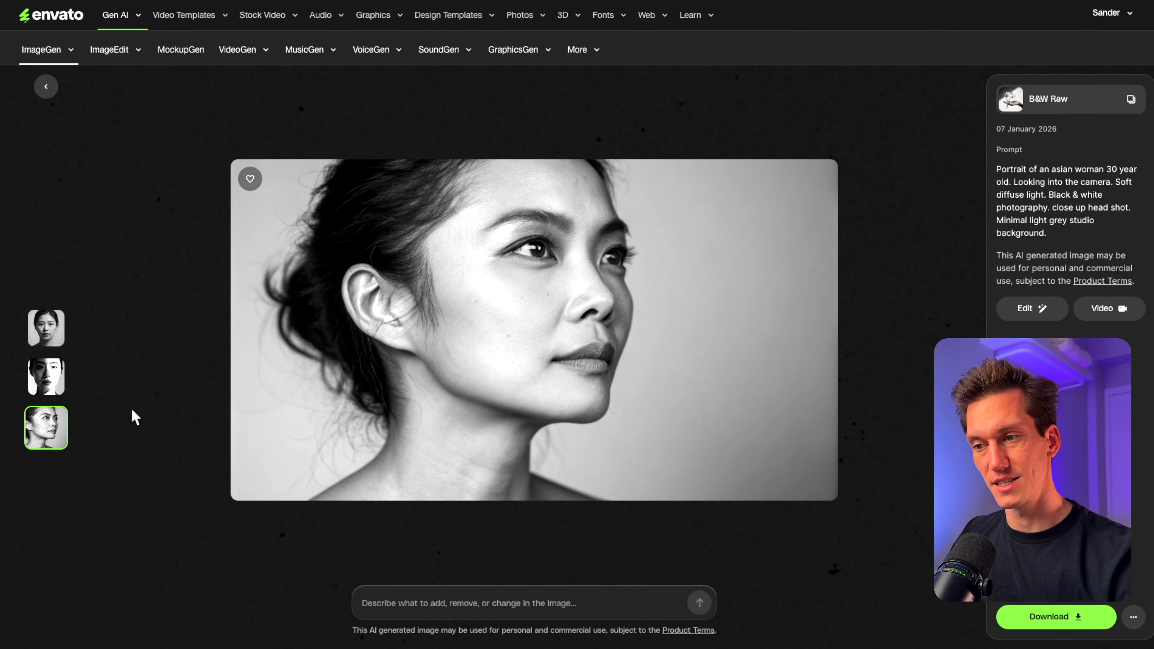
pyautogui.click(58, 390)
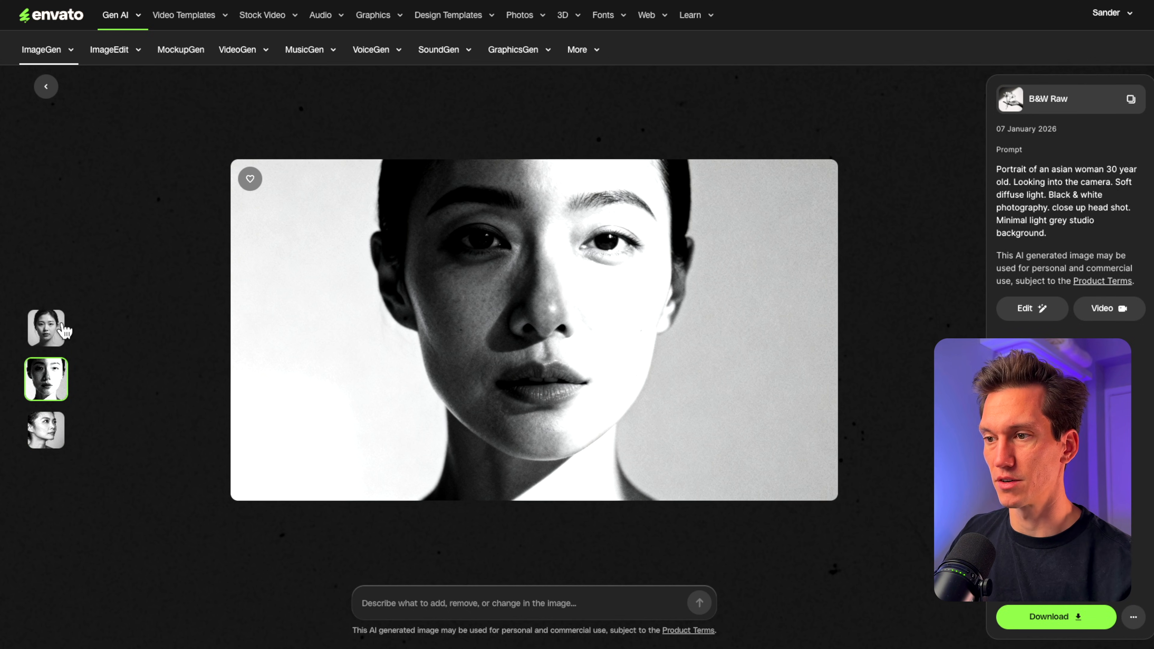
pyautogui.click(59, 339)
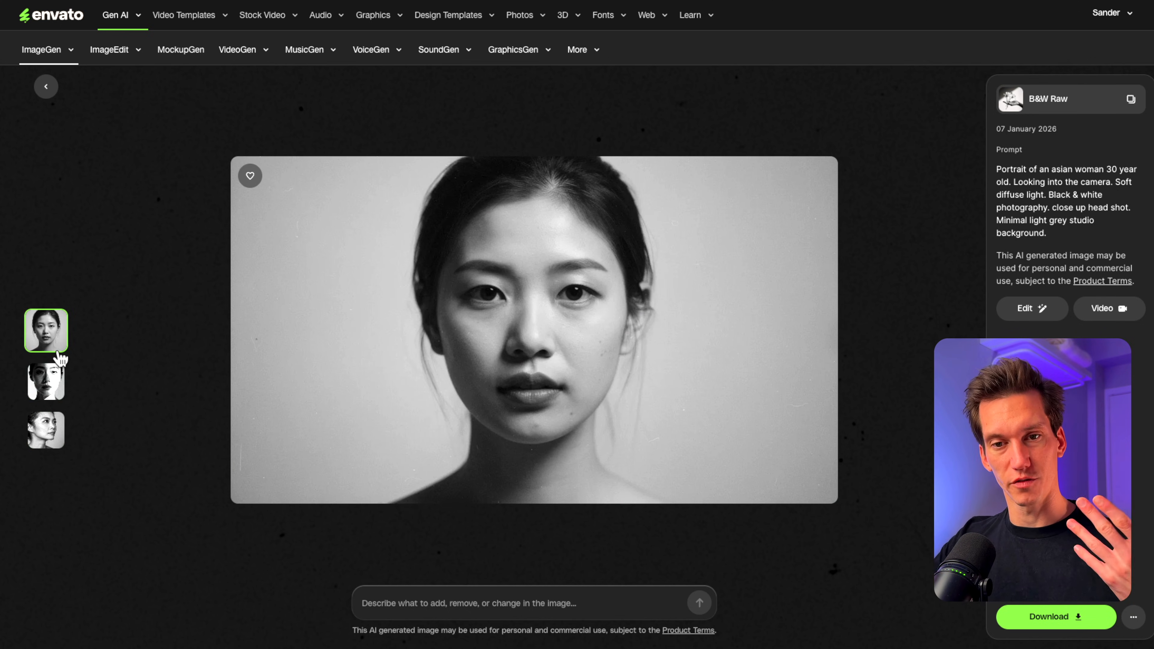
pyautogui.click(63, 439)
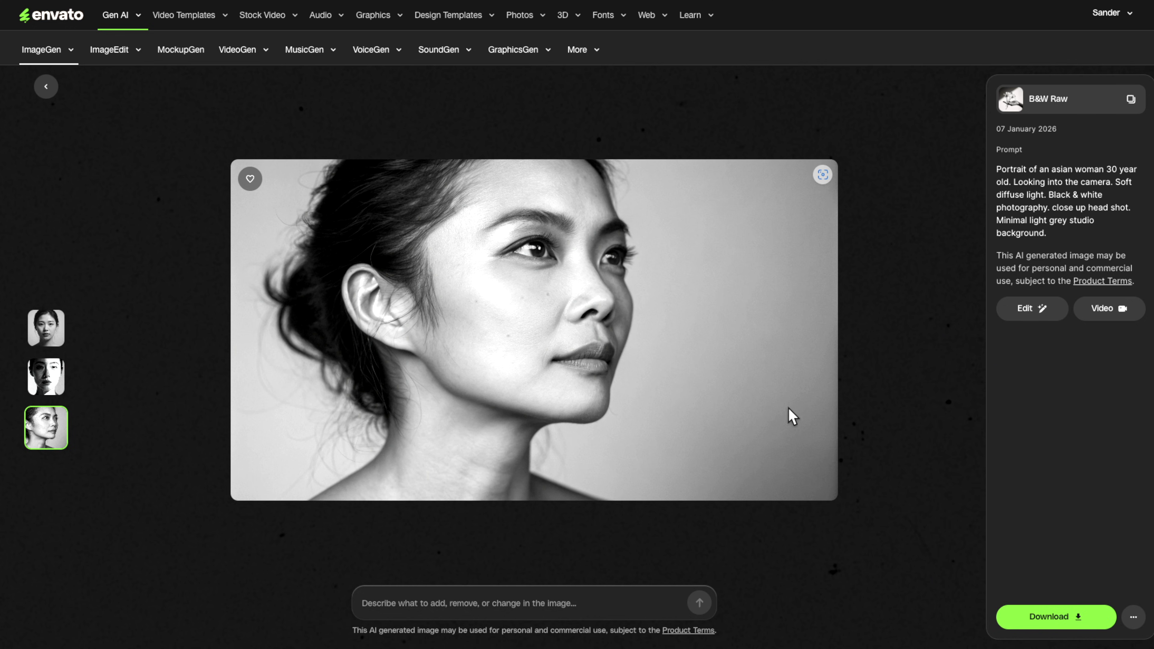
pyautogui.click(1047, 620)
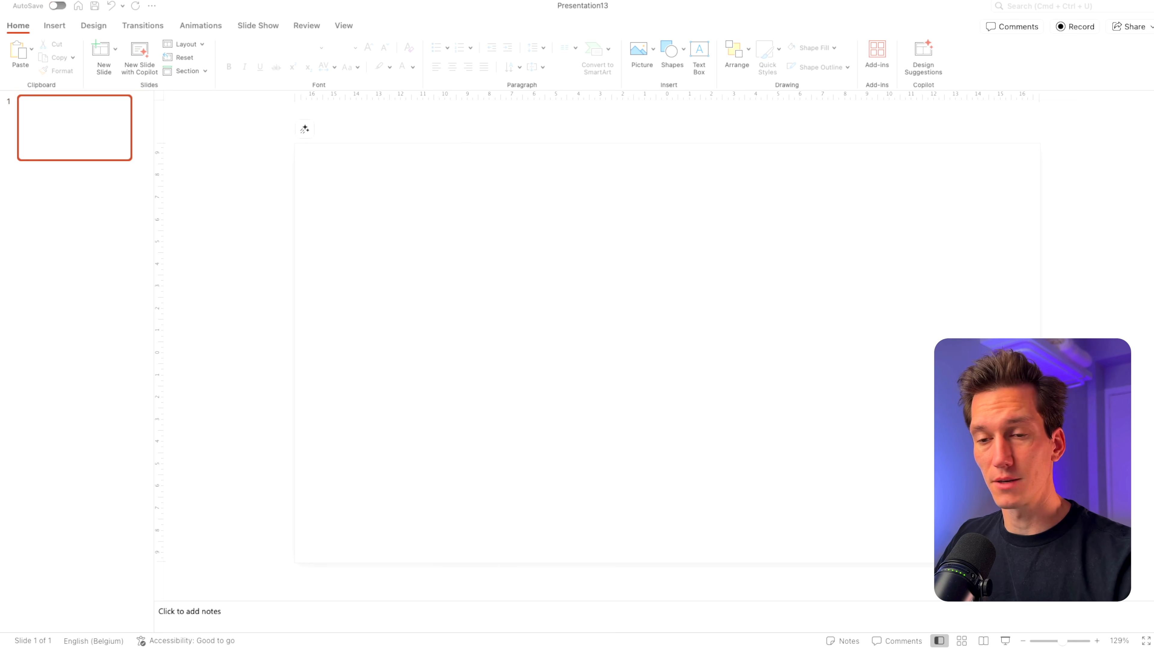
# Switch to PowerPoint, place the downloaded portrait on the blank slide and scale it to cover the whole slide, 33.87 by 19.06 cm.
pyautogui.moveTo(310, 325); pyautogui.dragTo(459, 309)
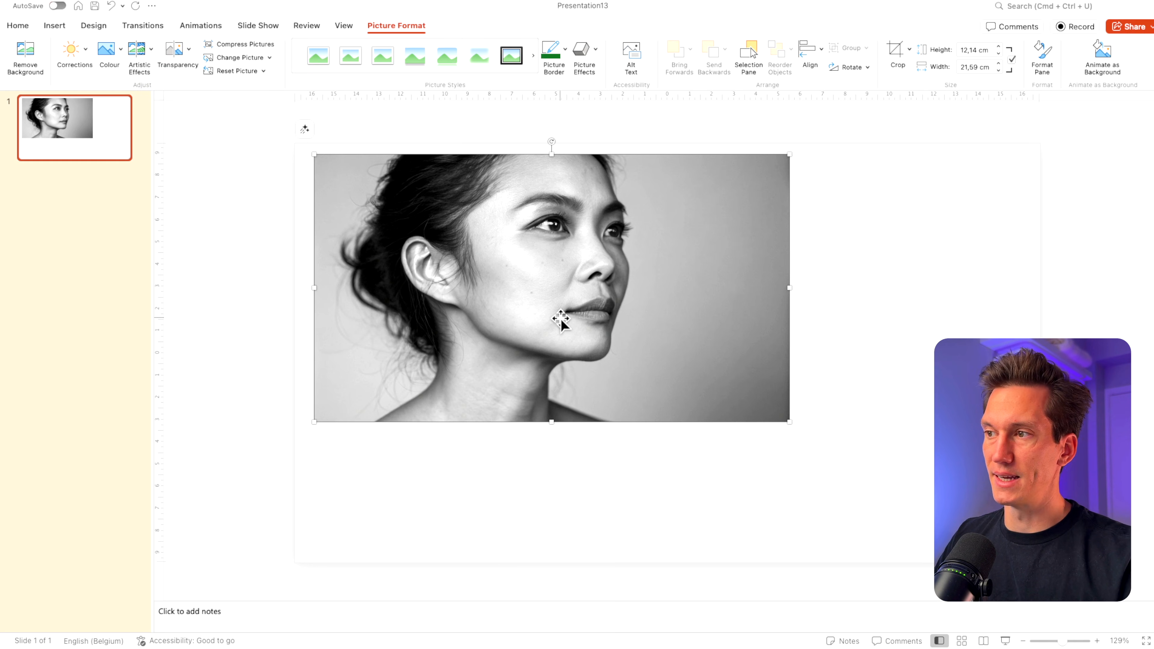
pyautogui.moveTo(561, 318); pyautogui.dragTo(541, 307)
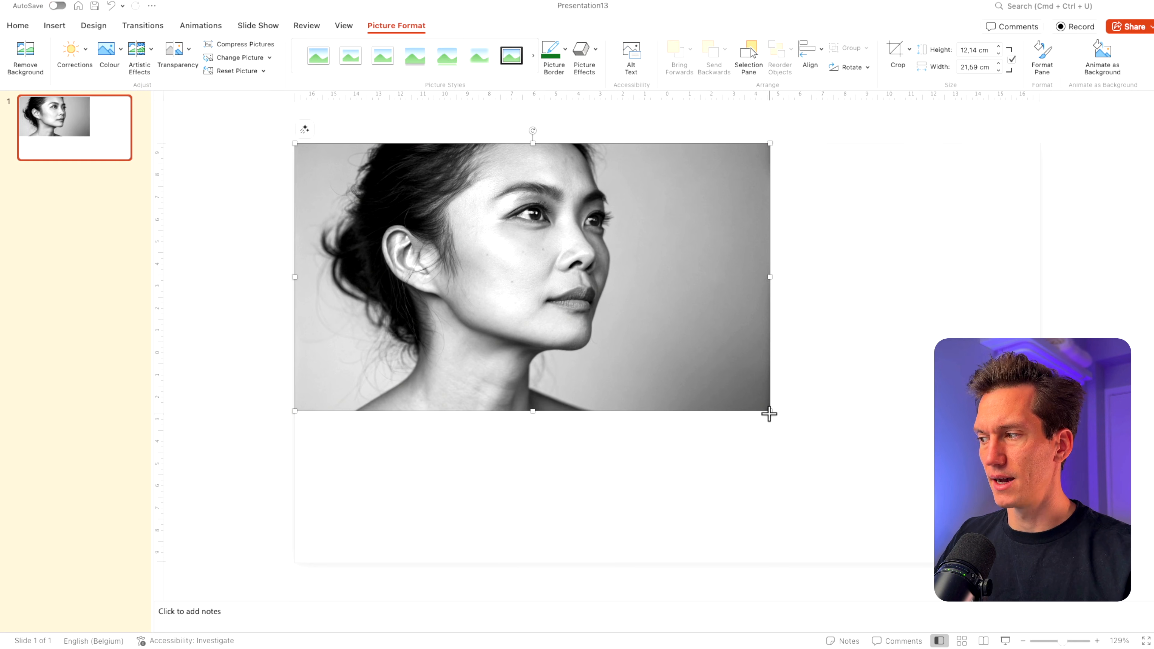
pyautogui.moveTo(769, 413); pyautogui.dragTo(1040, 563)
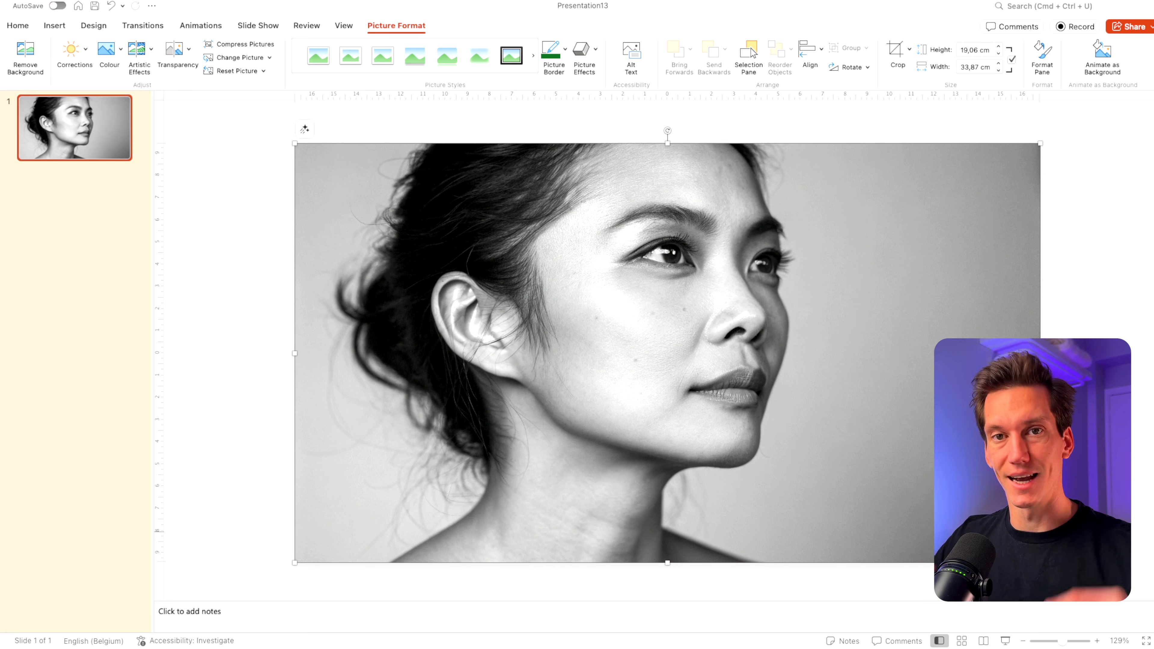
# Duplicate the portrait slide to get a second, identical slide.
pyautogui.scroll(-3, 666, 422)
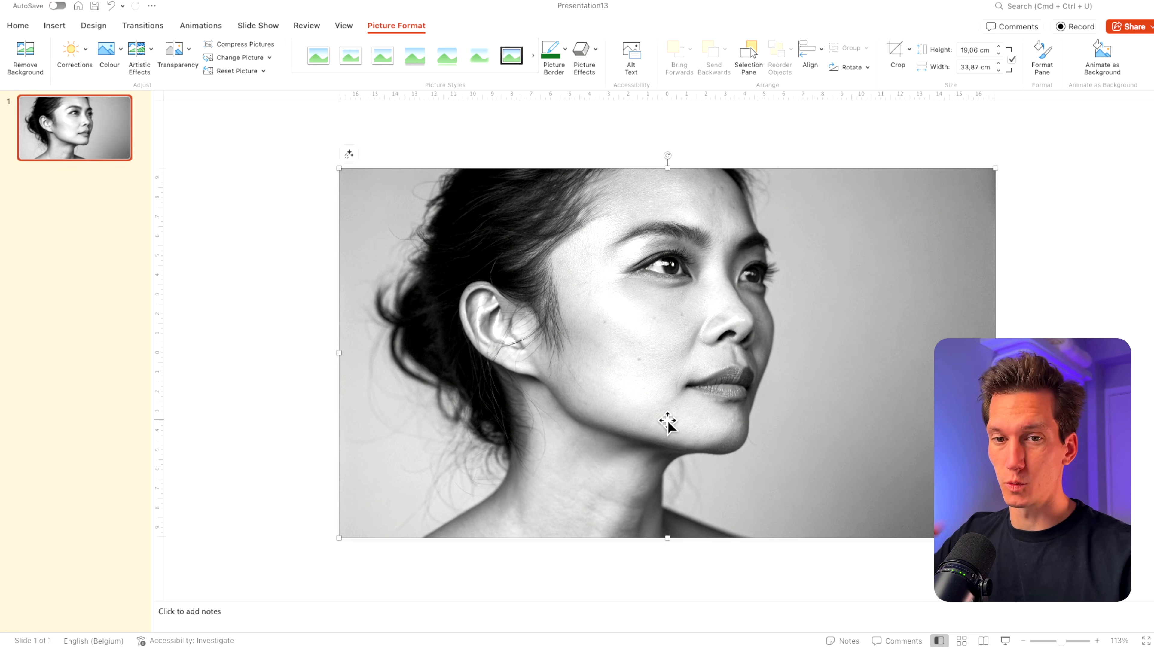
pyautogui.click(291, 323)
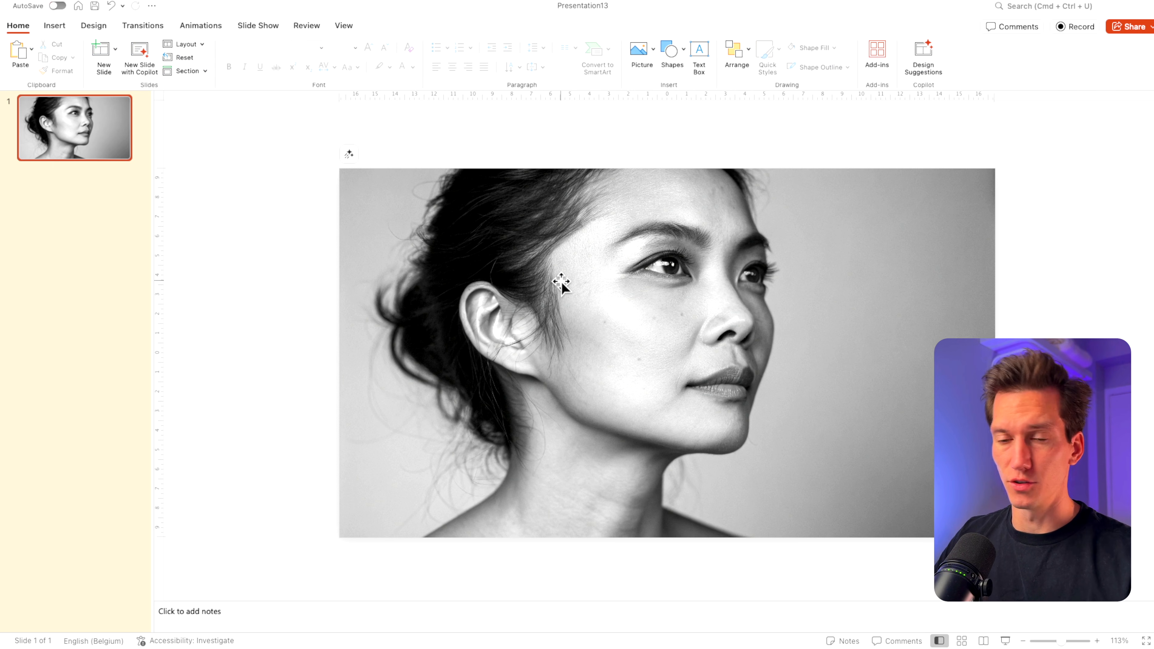
pyautogui.click(95, 138)
pyautogui.press('Return')
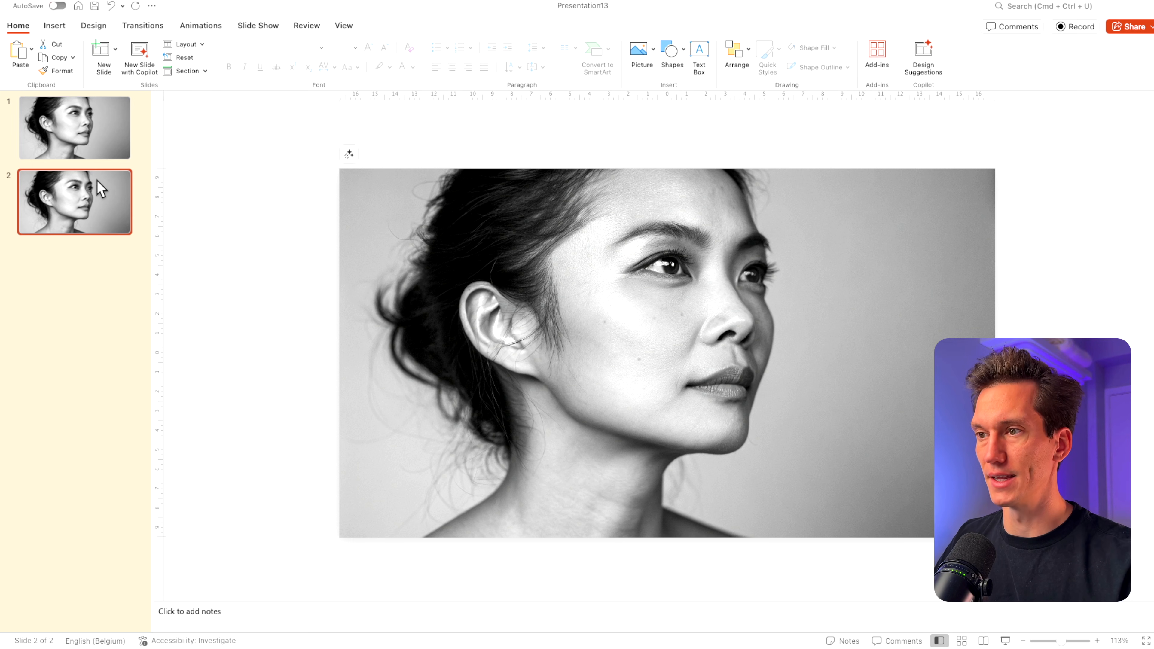
# Blur the portrait on slide 1 by setting its picture sharpness to -100%.
pyautogui.click(85, 127)
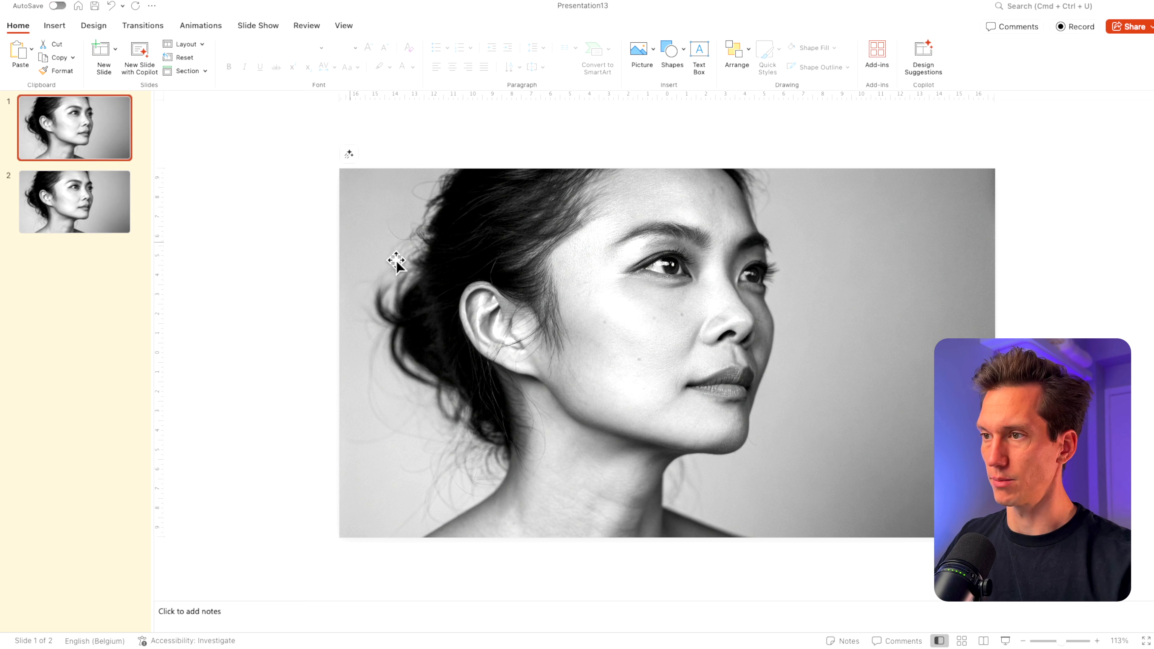
pyautogui.click(576, 294)
pyautogui.rightClick(570, 265)
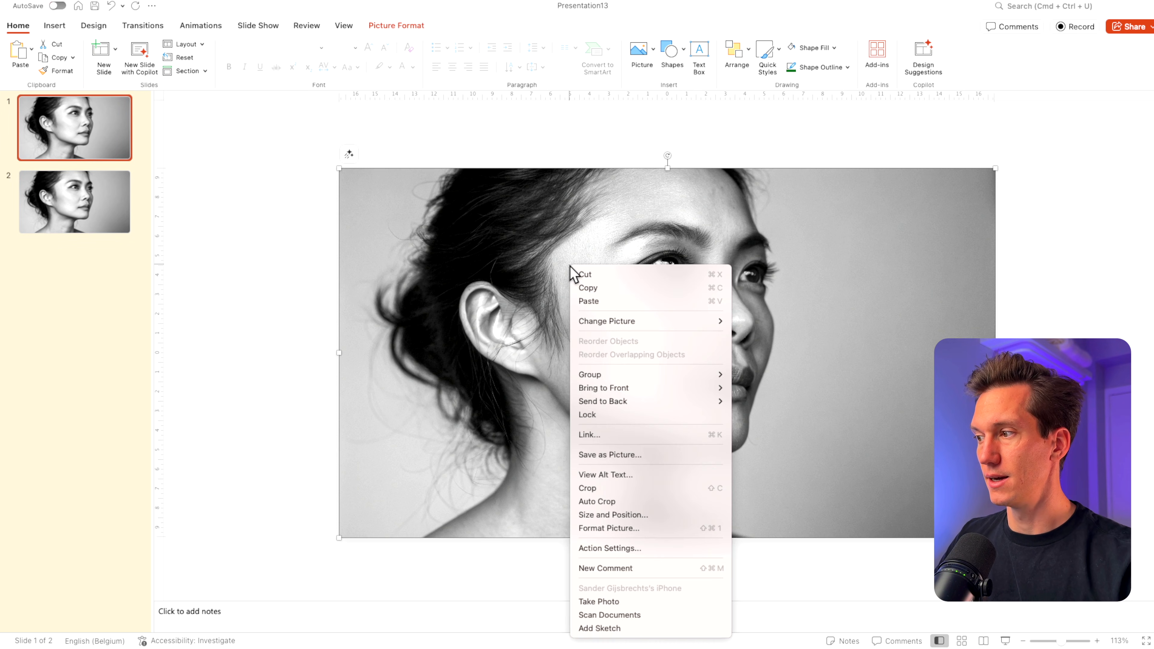
pyautogui.click(645, 528)
pyautogui.click(1079, 128)
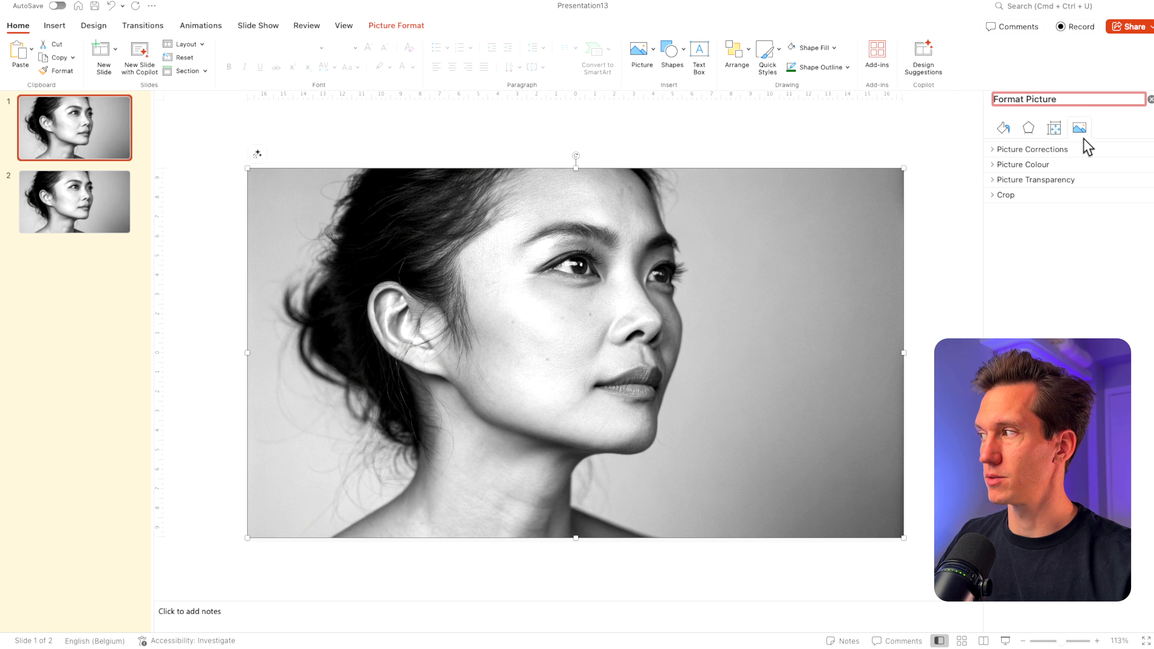
pyautogui.click(1029, 154)
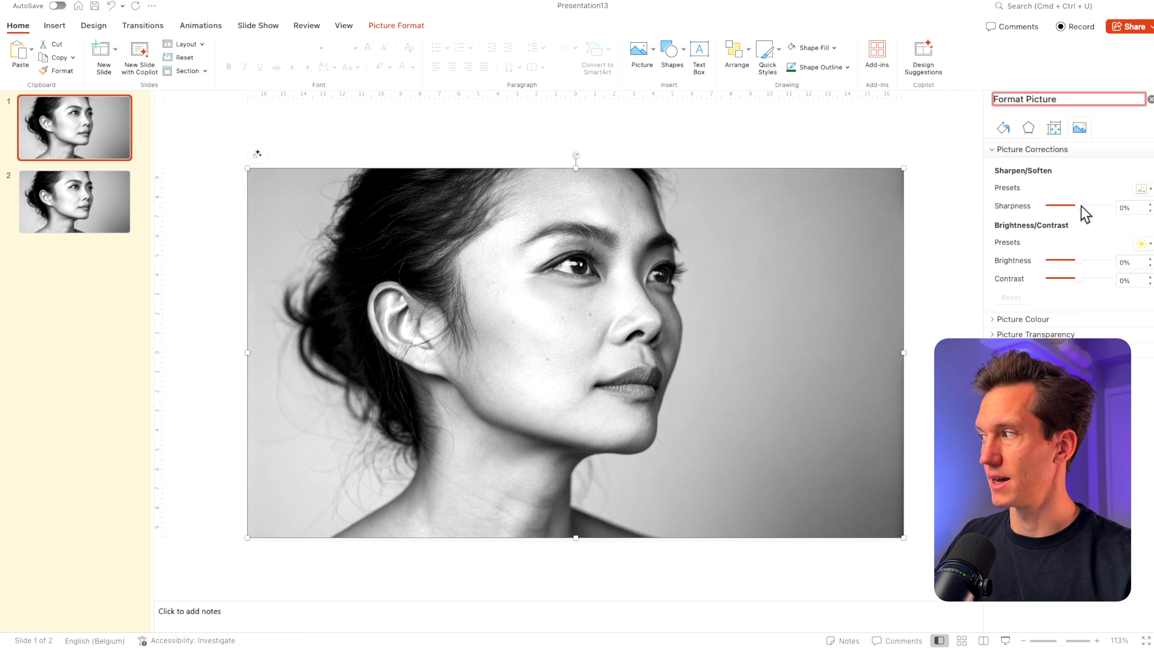
pyautogui.moveTo(1081, 207); pyautogui.dragTo(1030, 210)
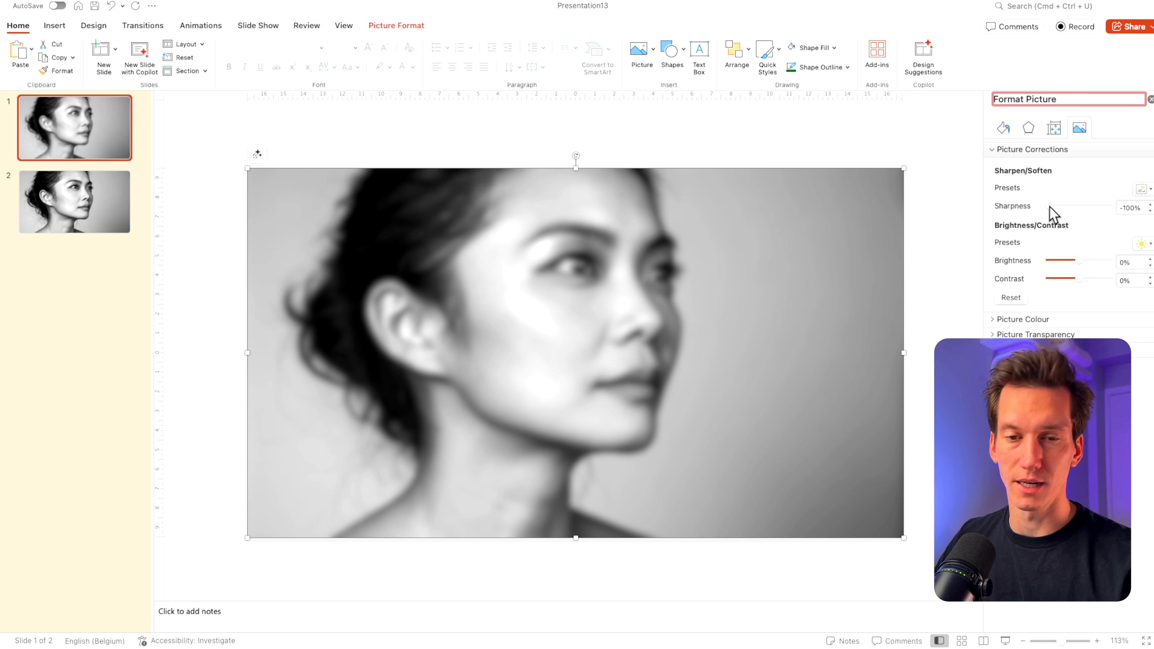
pyautogui.click(408, 153)
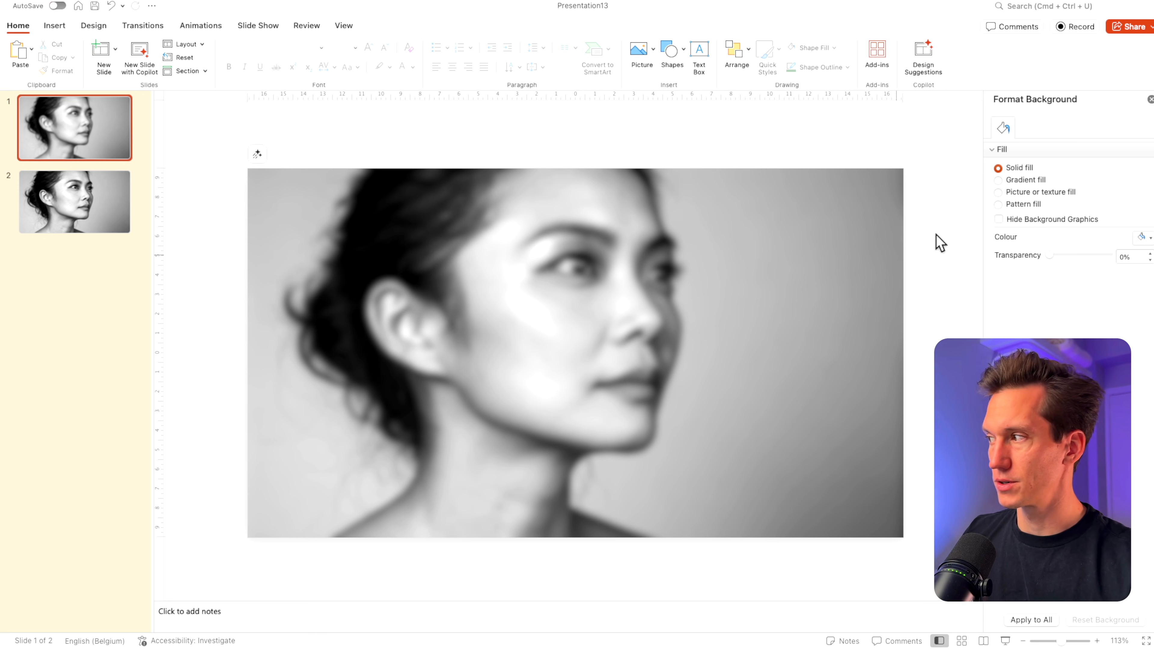
# Save the blurred portrait on slide 1 as a picture file and insert that saved picture back onto slide 1.
pyautogui.click(816, 200)
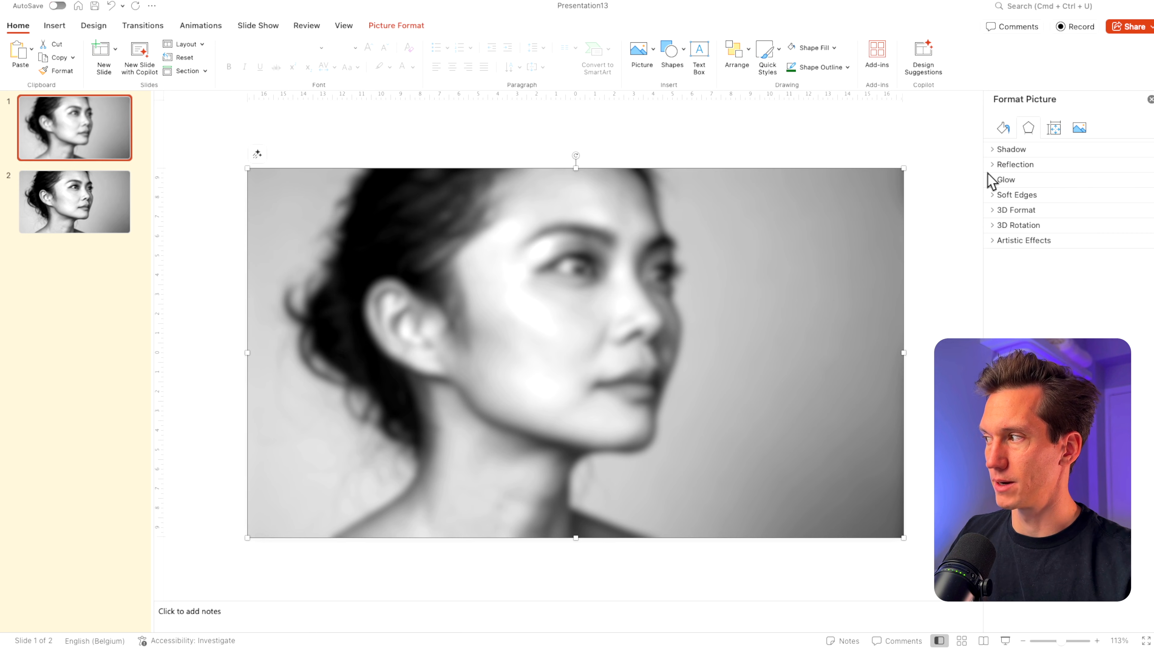
pyautogui.click(1079, 128)
pyautogui.moveTo(1047, 205); pyautogui.dragTo(1009, 211)
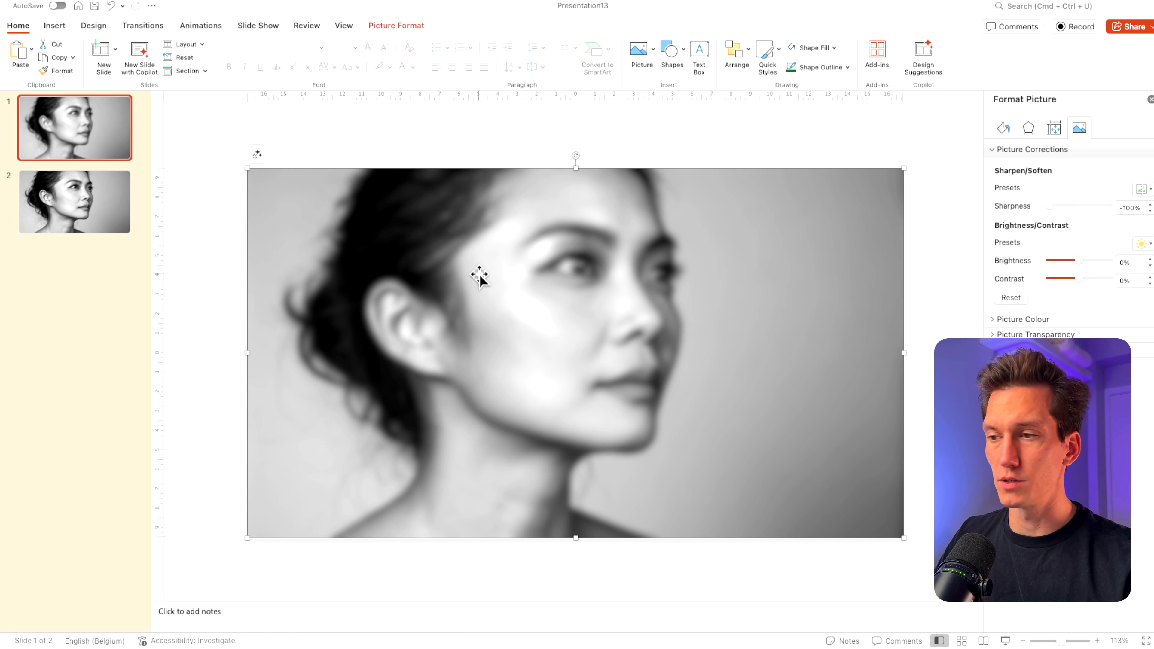
pyautogui.rightClick(391, 273)
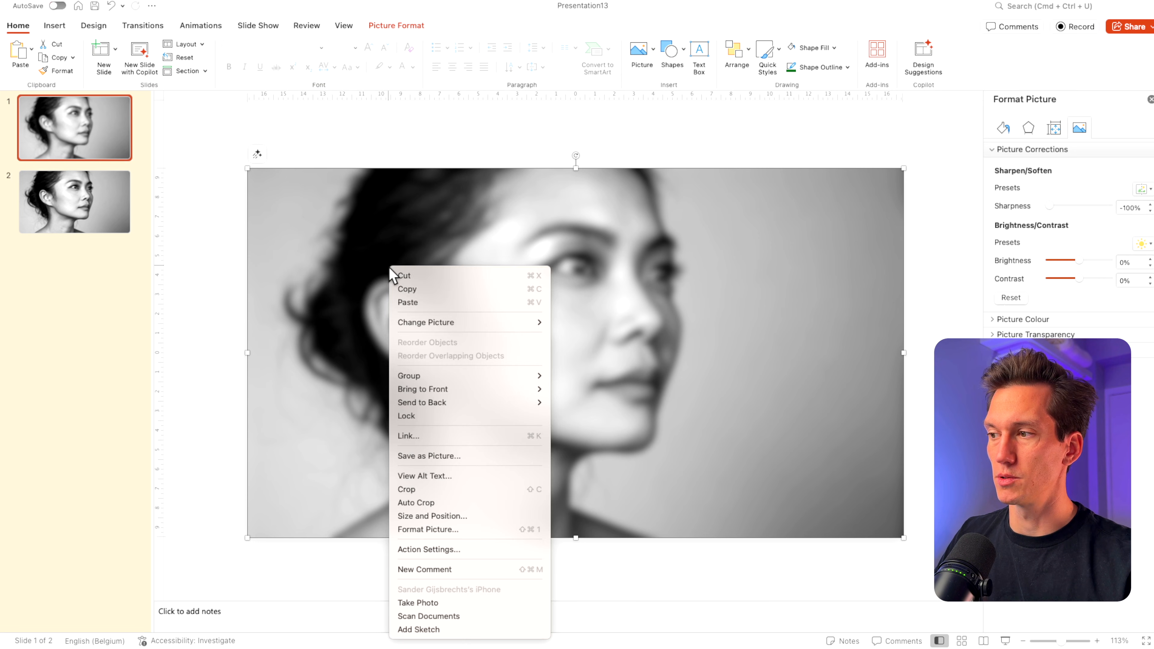
pyautogui.click(452, 456)
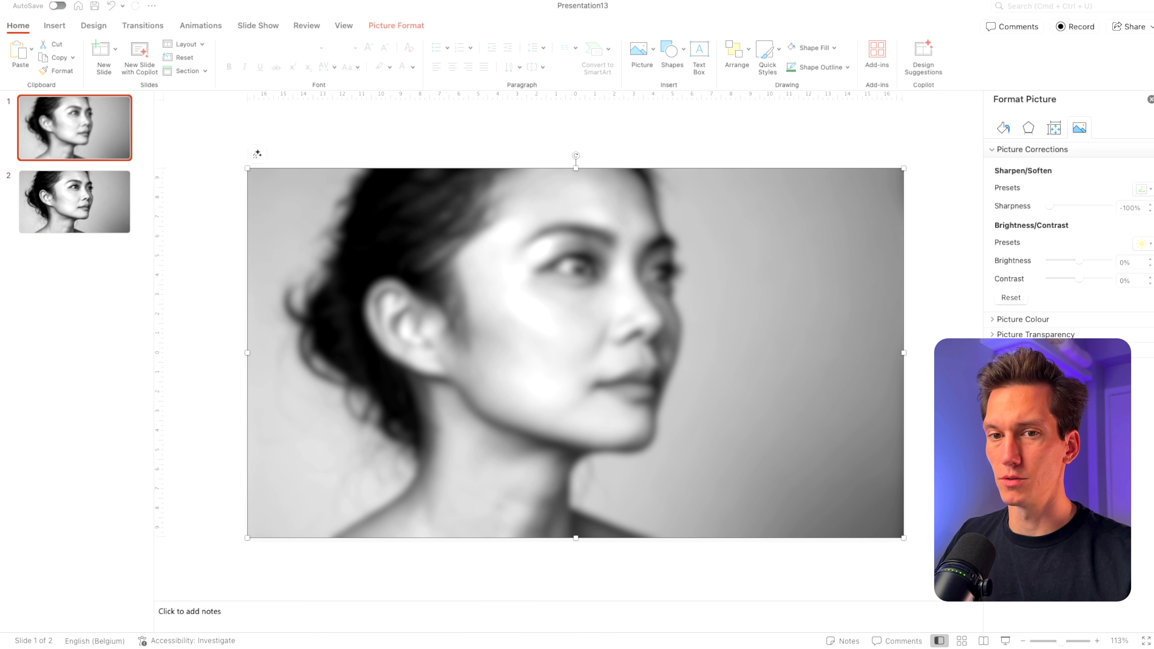
pyautogui.moveTo(3, 205); pyautogui.dragTo(507, 258)
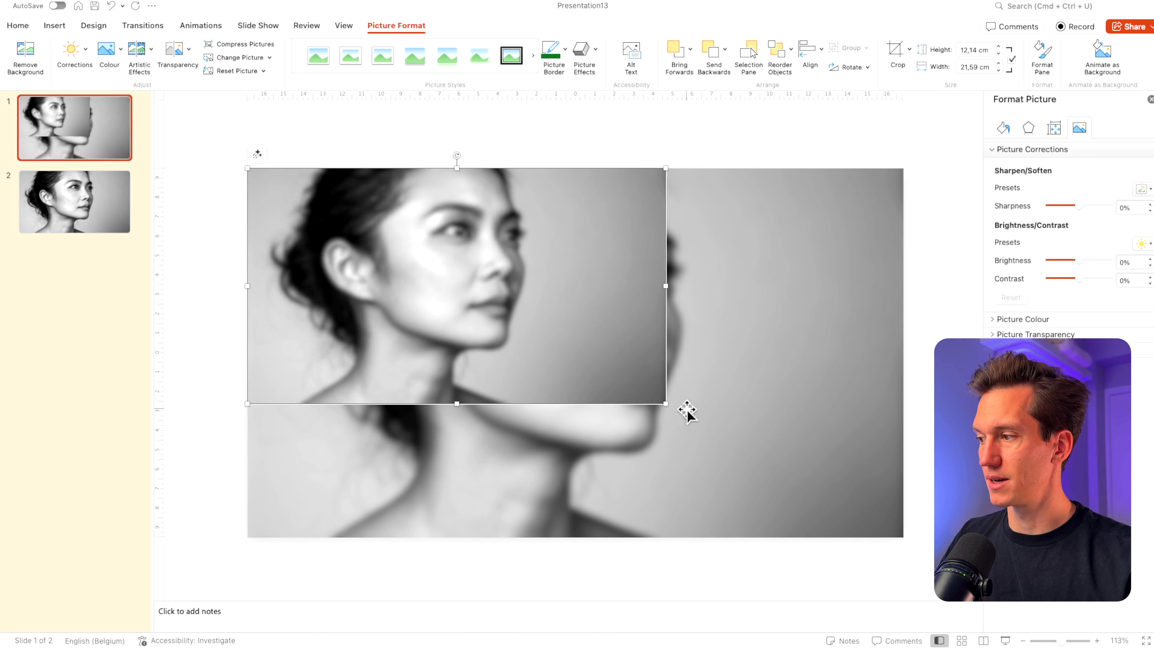
# Scale the inserted picture to about 33.87 by 19.05 cm, delete the original blurred portrait and position the new one over the whole slide.
pyautogui.moveTo(666, 403); pyautogui.dragTo(840, 492)
pyautogui.moveTo(839, 492); pyautogui.dragTo(903, 538)
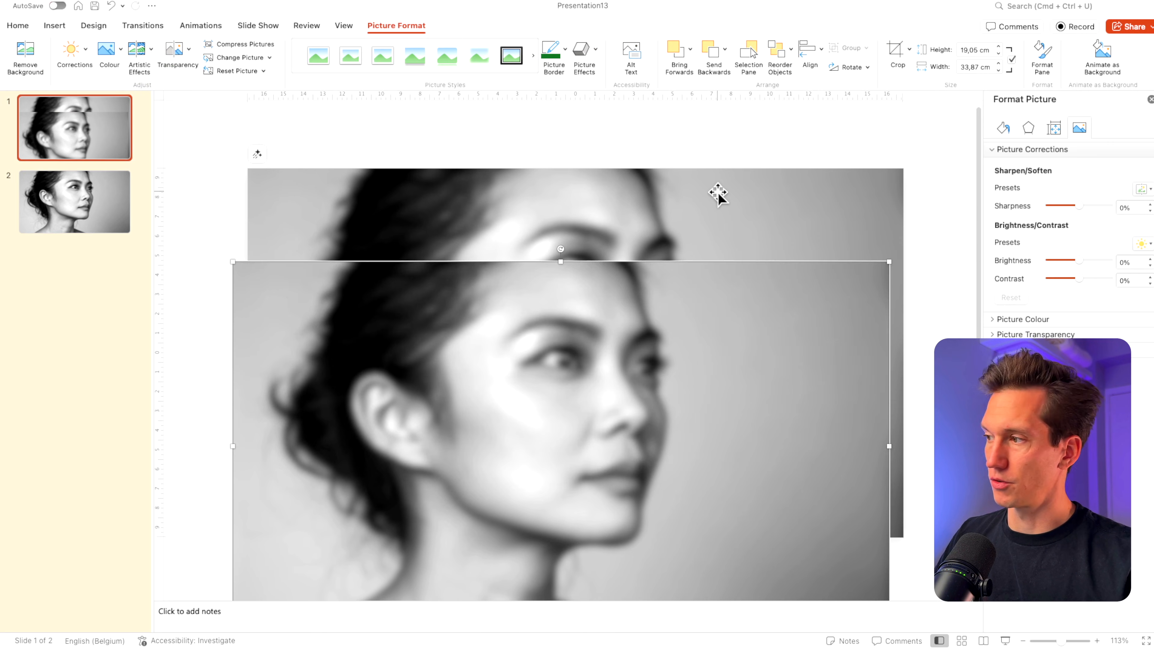
pyautogui.click(718, 192)
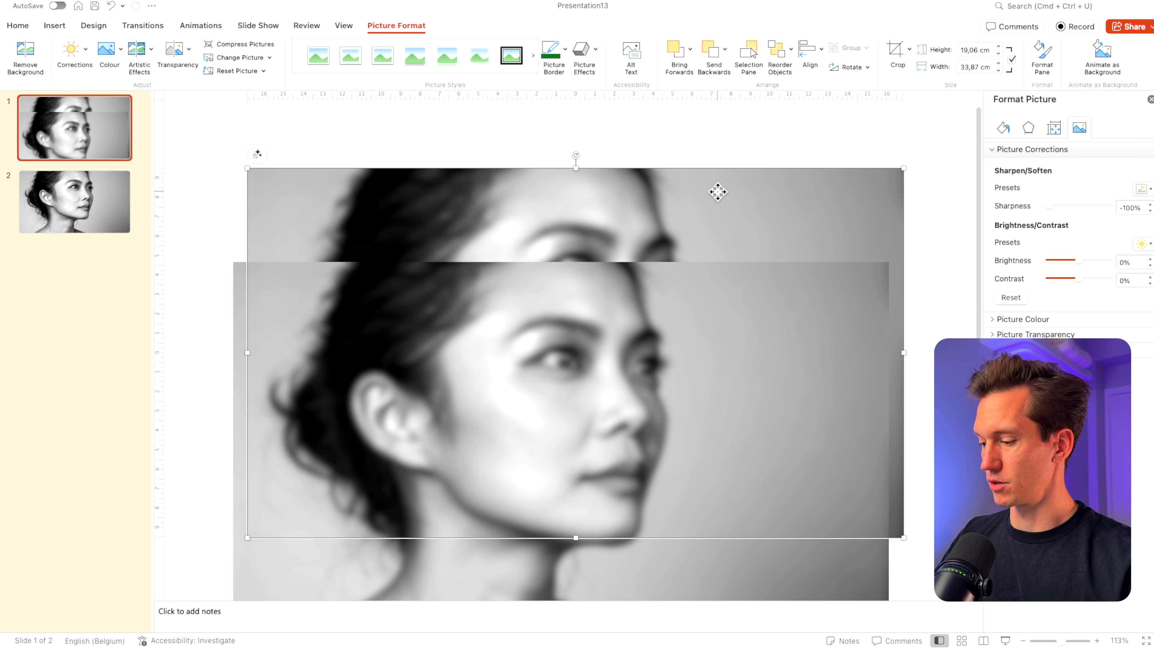
pyautogui.press('Delete')
pyautogui.moveTo(522, 391); pyautogui.dragTo(536, 300)
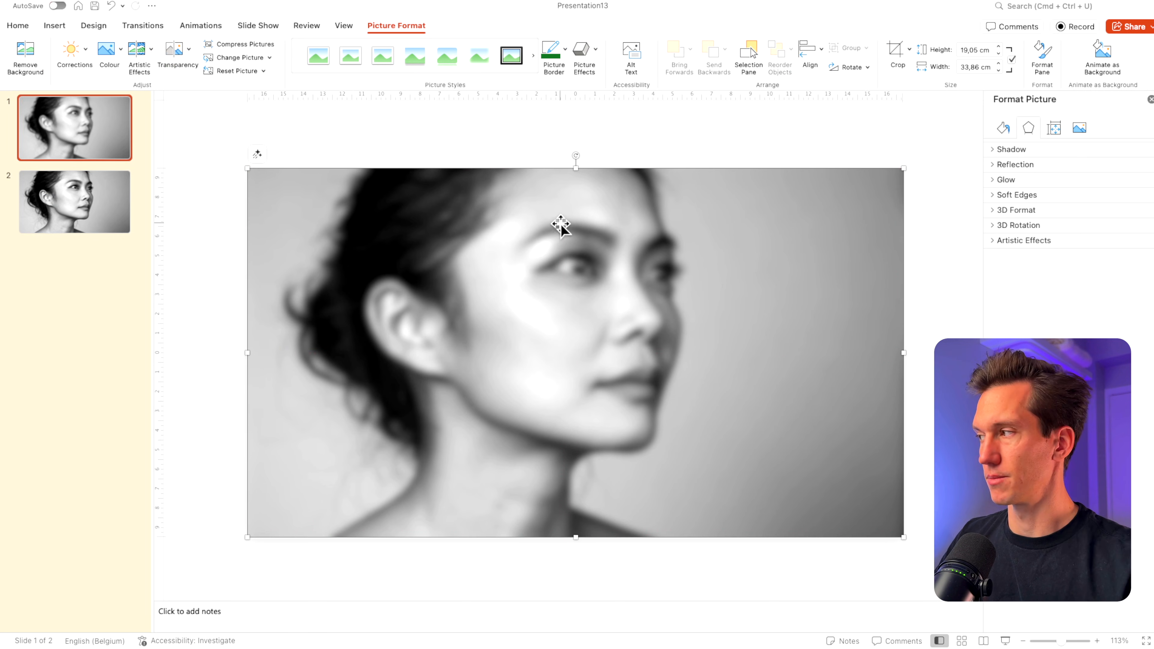
# Soften the reinserted portrait on slide 1 further by setting its sharpness to -100%.
pyautogui.click(1079, 127)
pyautogui.moveTo(1080, 211); pyautogui.dragTo(1121, 209)
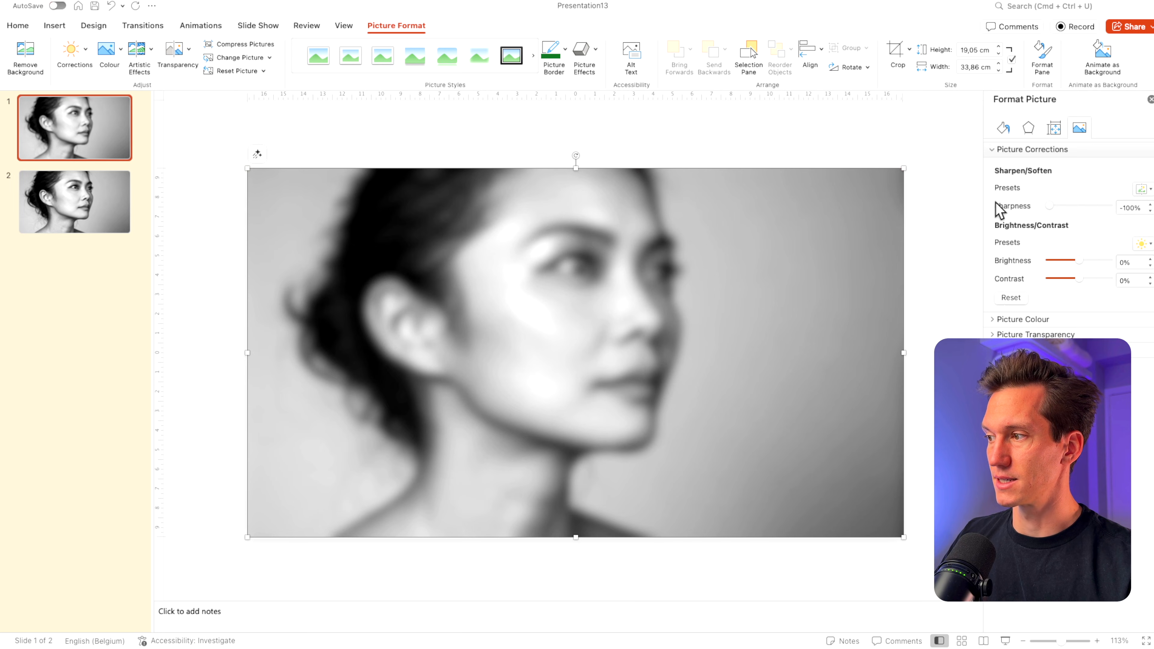
pyautogui.click(614, 163)
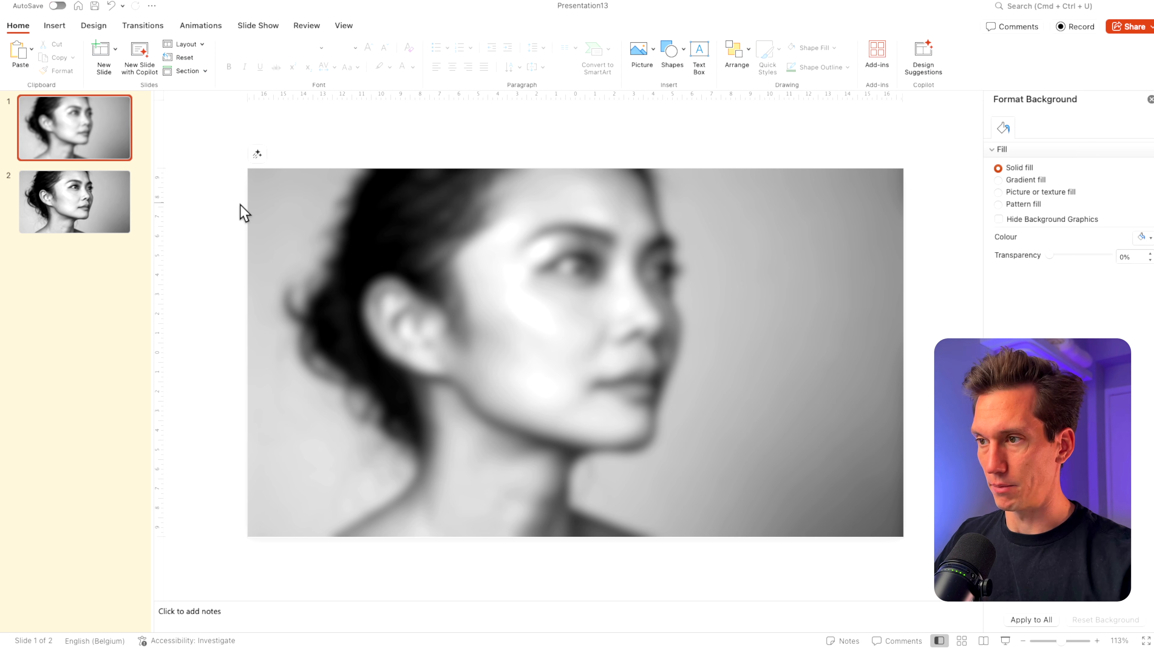
# Move the sharp portrait from slide 2 onto slide 1, exactly covering the blurred portrait.
pyautogui.click(91, 200)
pyautogui.click(488, 269)
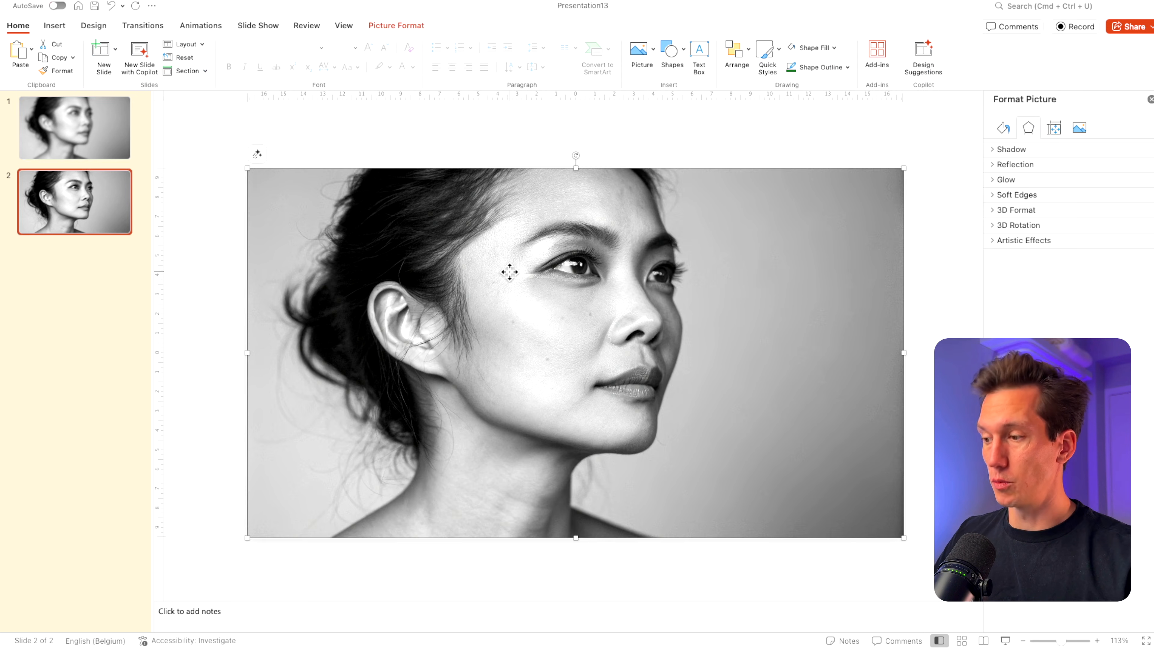
pyautogui.press('Delete')
pyautogui.click(97, 157)
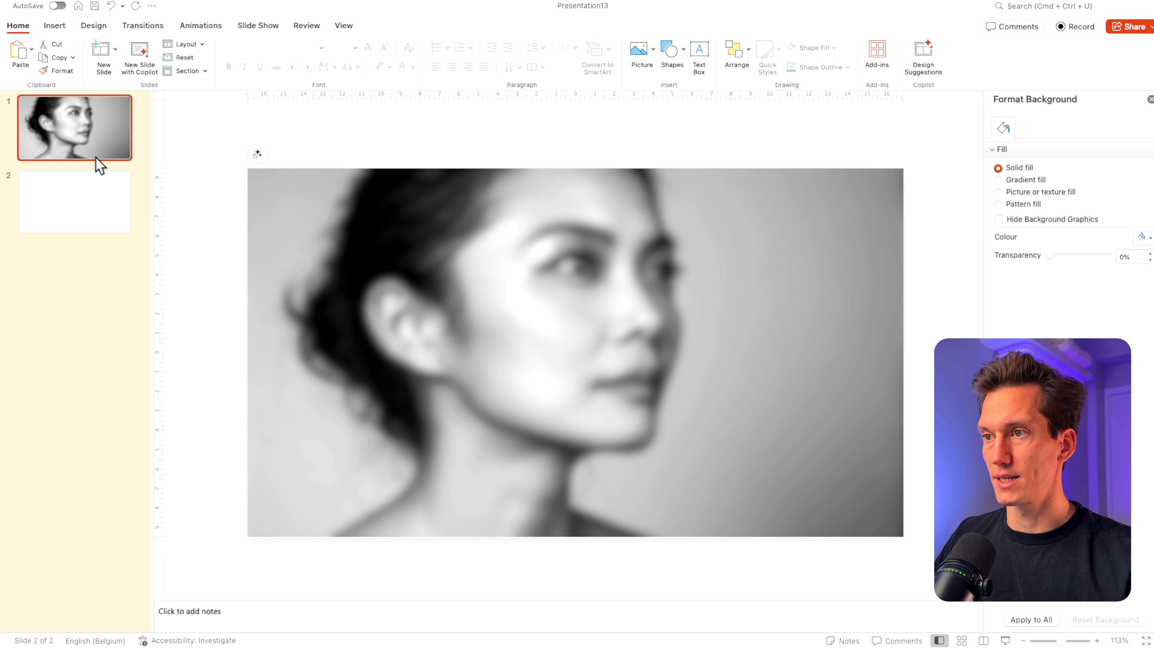
pyautogui.press('super+v')
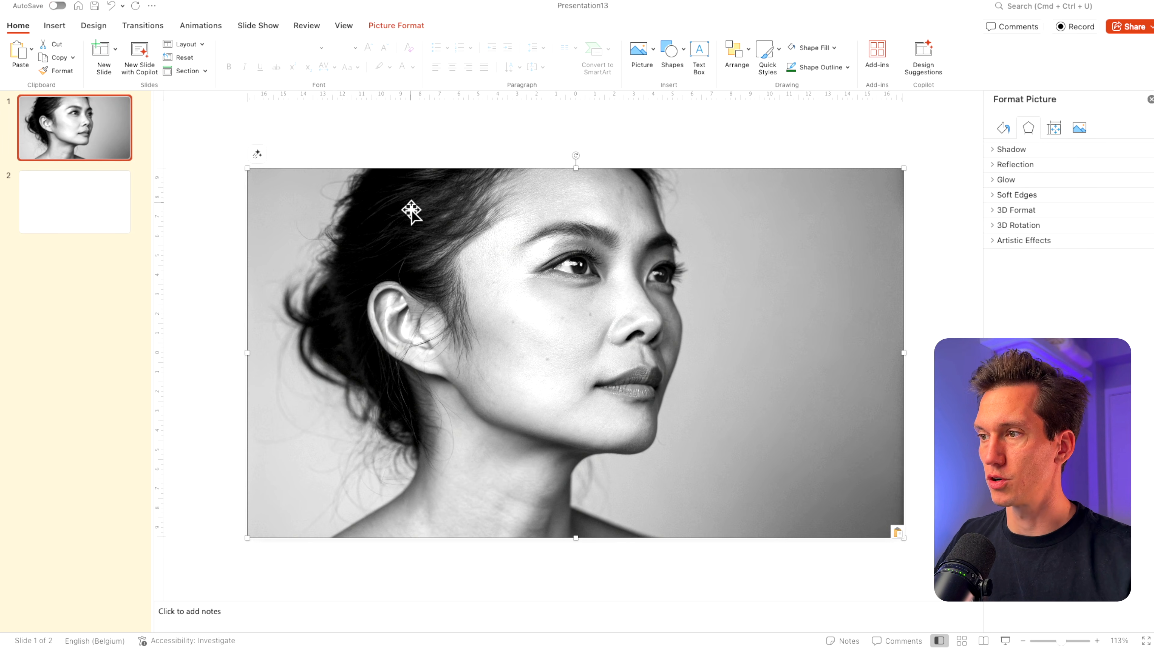
pyautogui.moveTo(412, 211); pyautogui.dragTo(585, 394)
pyautogui.press('super+z')
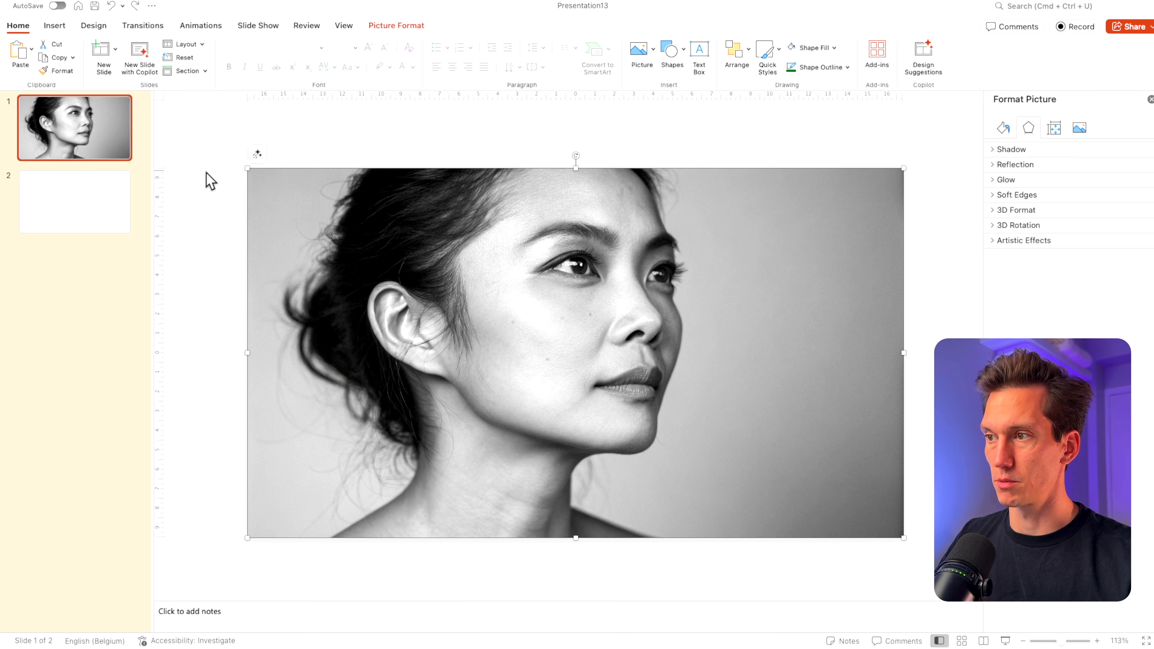
# Crop the sharp portrait to a small rectangle around the woman's nearer eye and eyebrow.
pyautogui.rightClick(320, 205)
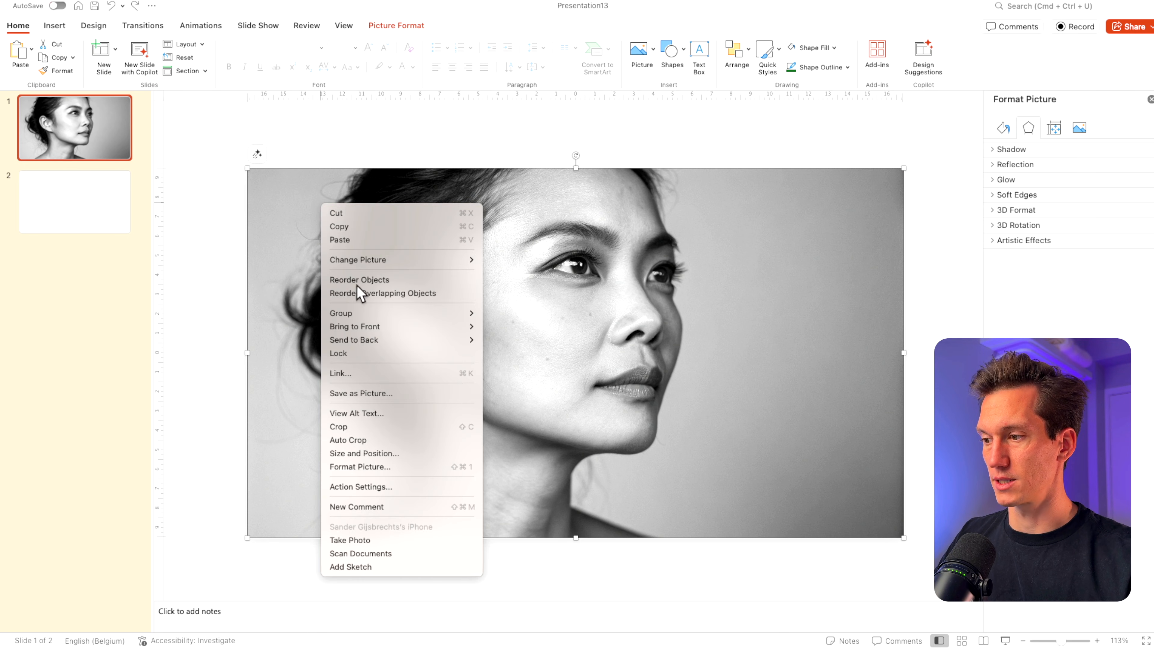
pyautogui.click(369, 436)
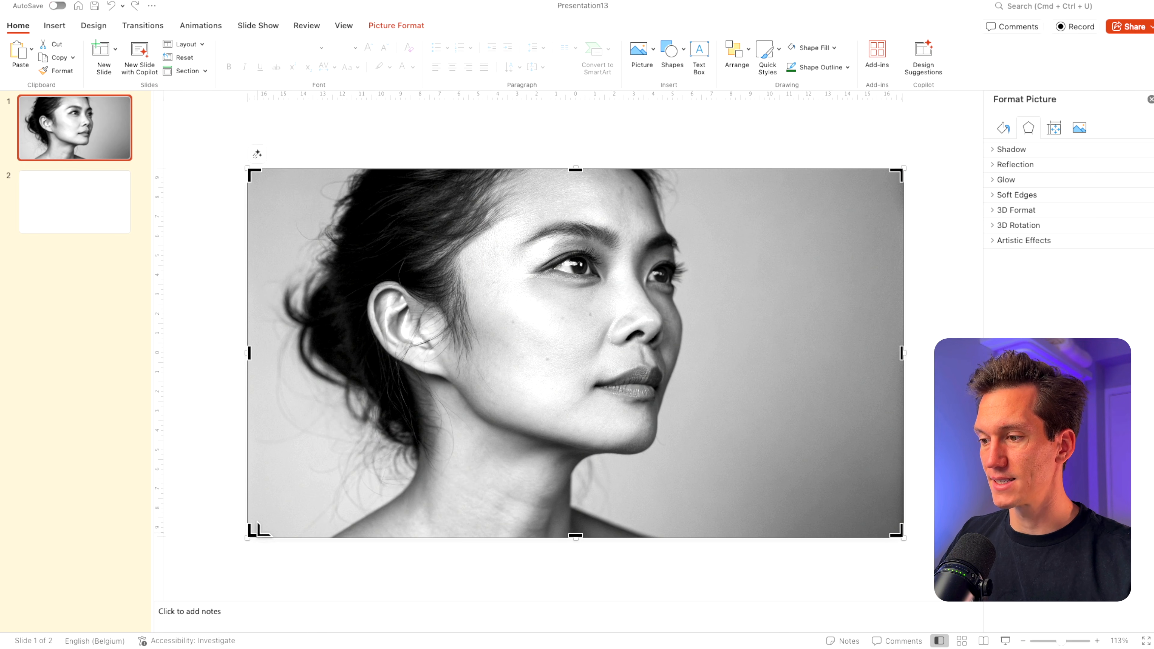
pyautogui.moveTo(258, 528); pyautogui.dragTo(503, 301)
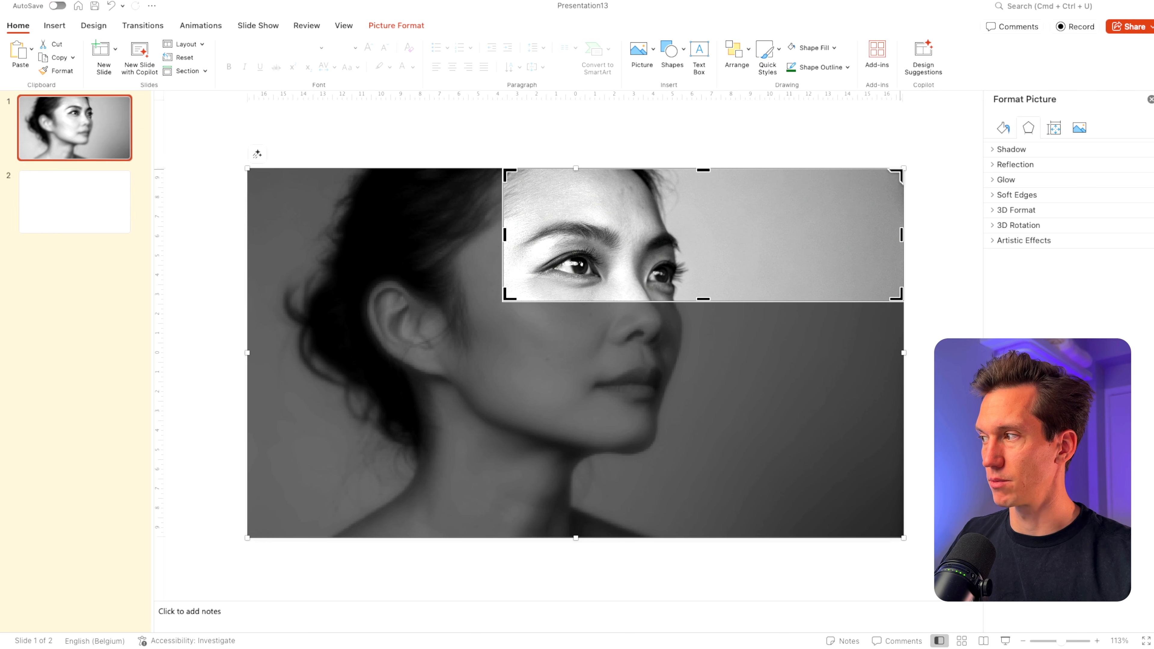
pyautogui.moveTo(902, 169); pyautogui.dragTo(633, 219)
pyautogui.moveTo(505, 296); pyautogui.dragTo(513, 293)
pyautogui.click(470, 139)
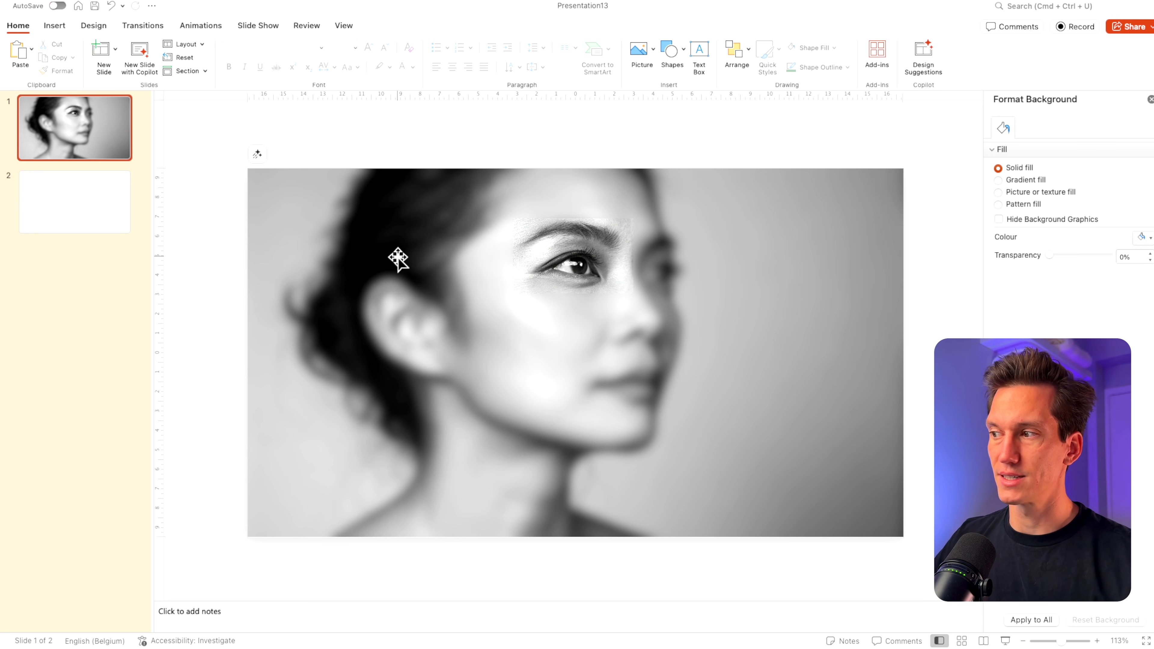
# Give the cropped eye picture a white outline with a weight of 1½ pt.
pyautogui.click(542, 250)
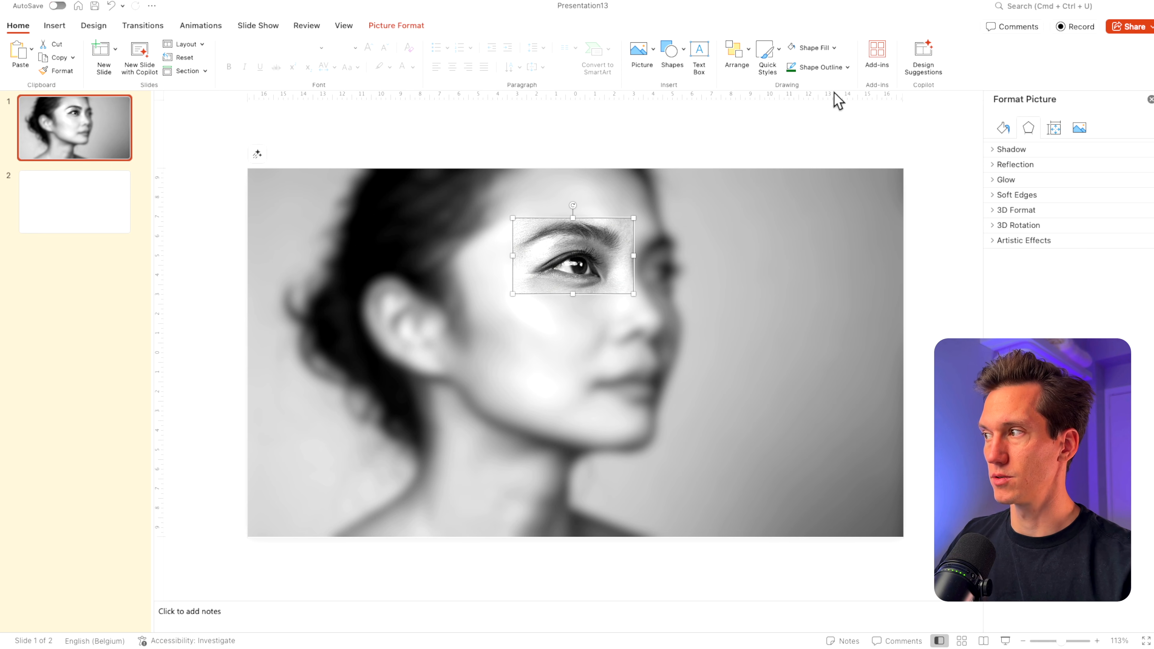
pyautogui.click(847, 67)
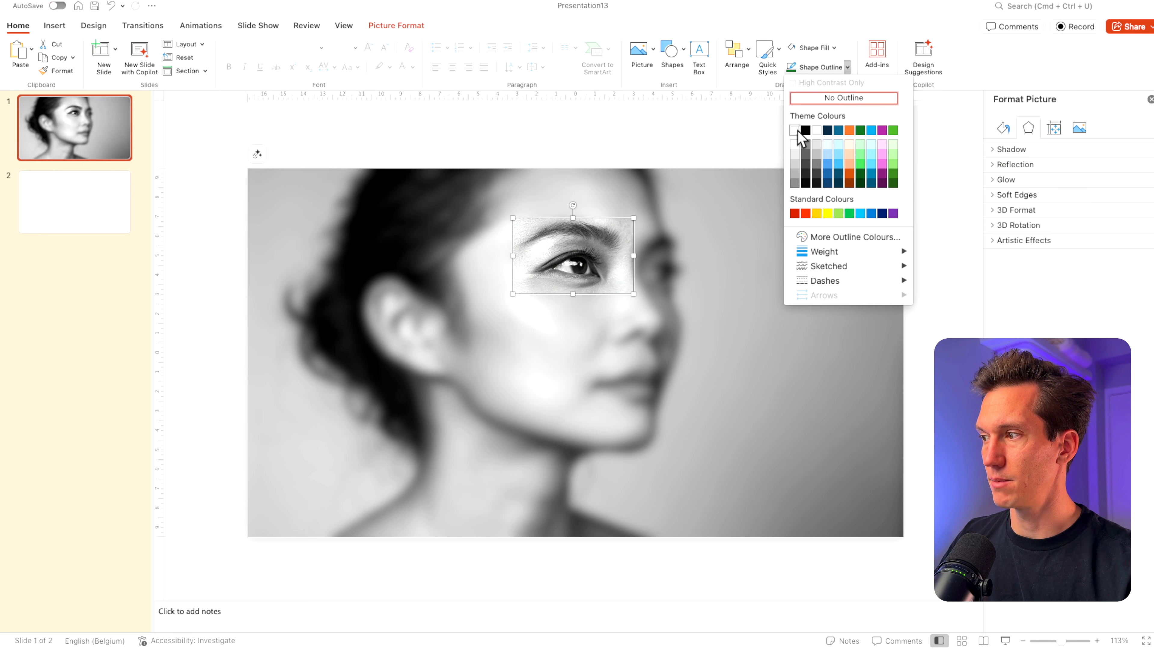
pyautogui.click(795, 131)
pyautogui.click(847, 67)
pyautogui.moveTo(832, 258)
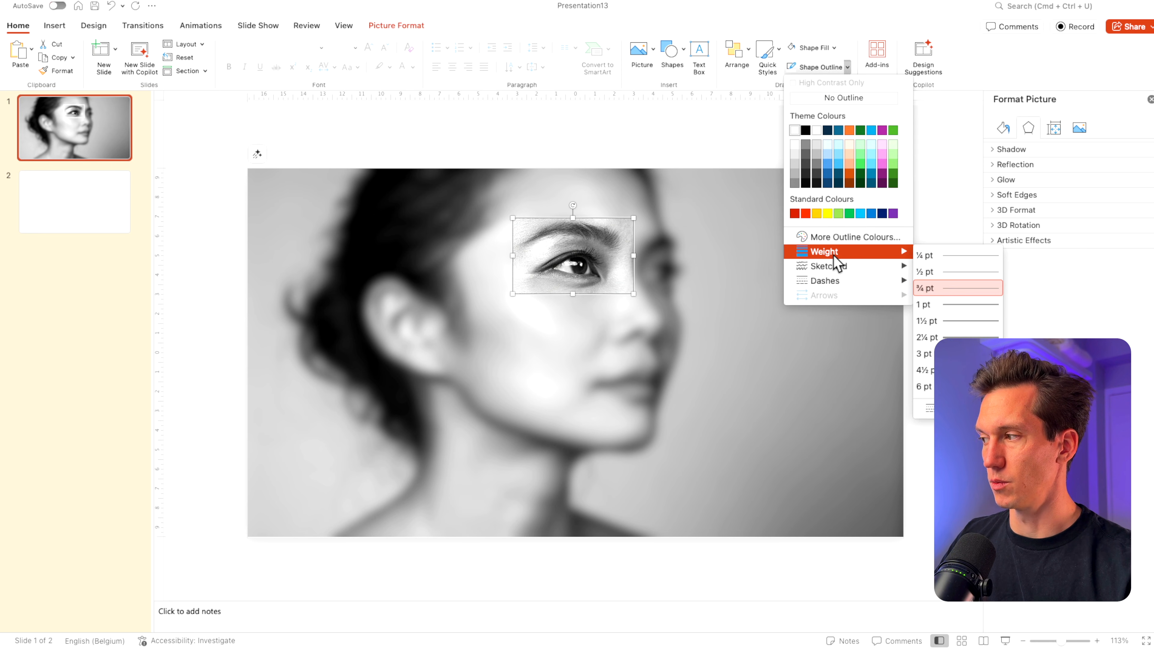
pyautogui.click(970, 321)
pyautogui.click(589, 172)
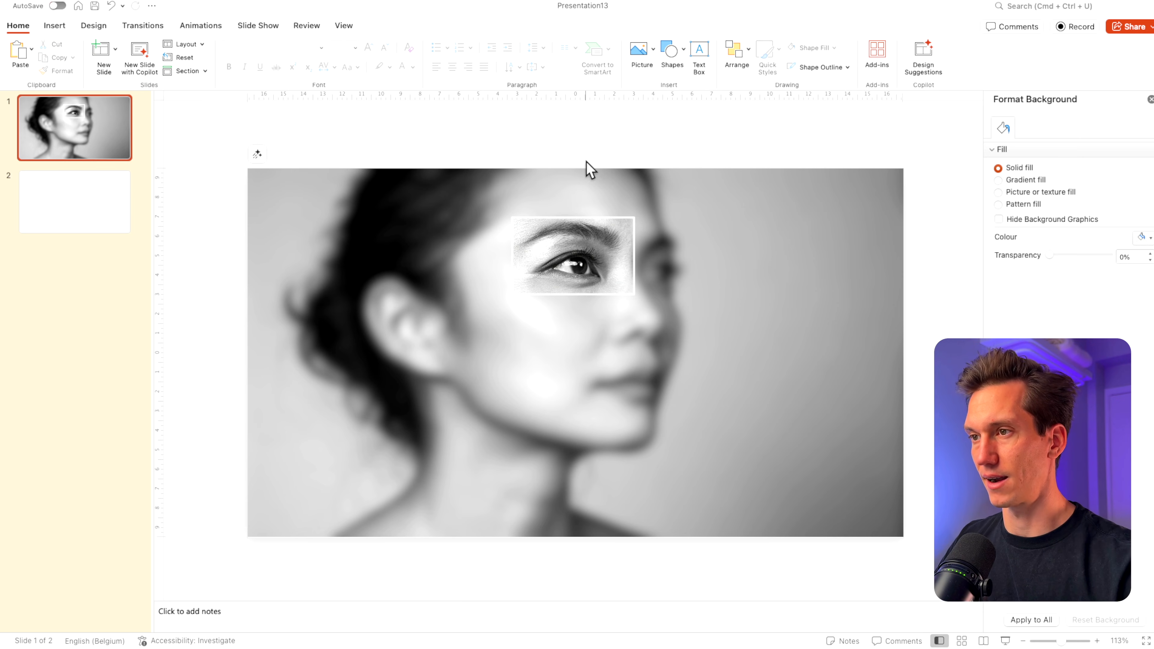
# Add a text box in the empty area beside the face reading "Where focus goes, energy flows.".
pyautogui.click(701, 54)
pyautogui.moveTo(715, 271); pyautogui.dragTo(886, 375)
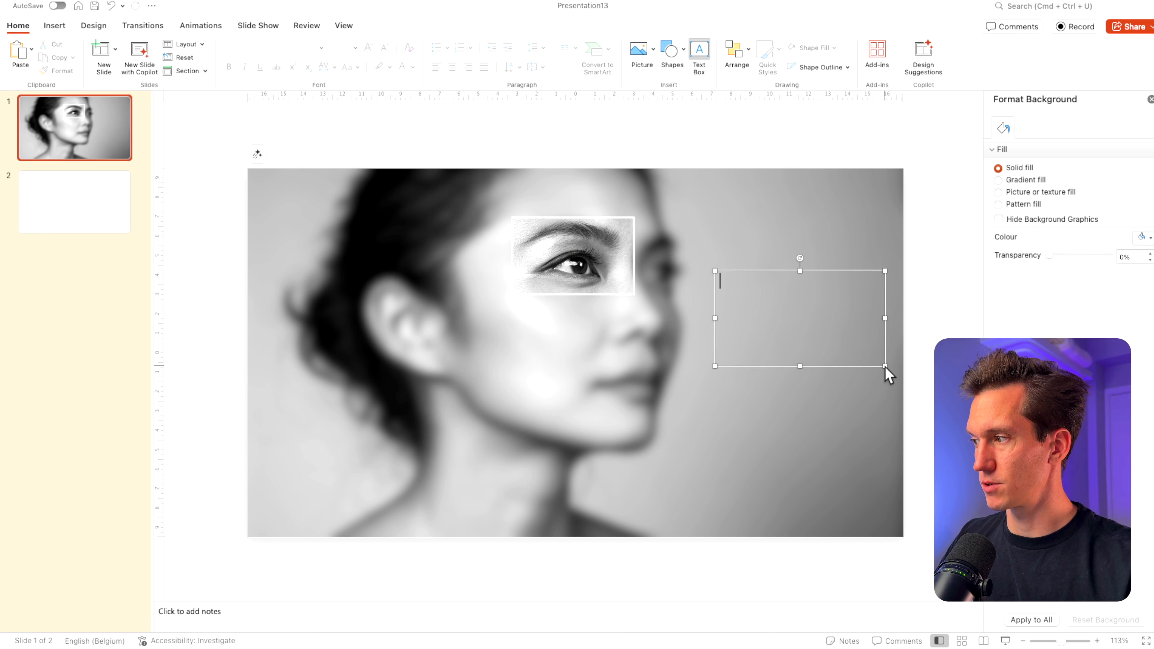
pyautogui.write('Where focus goes, energy')
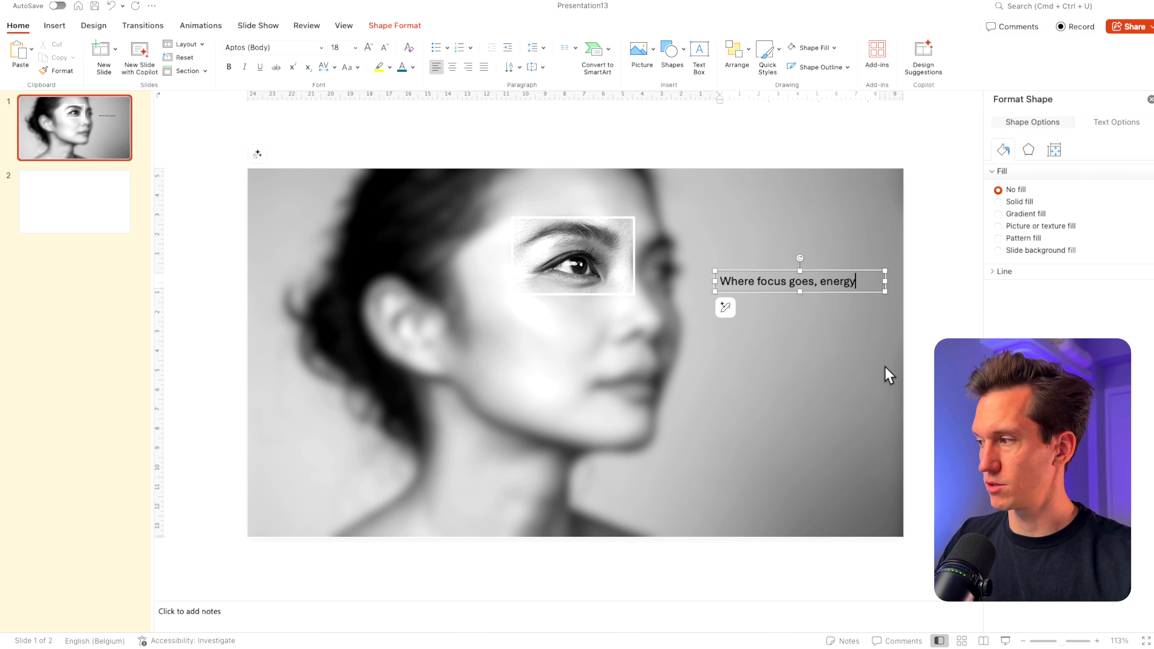
pyautogui.write('flow.')
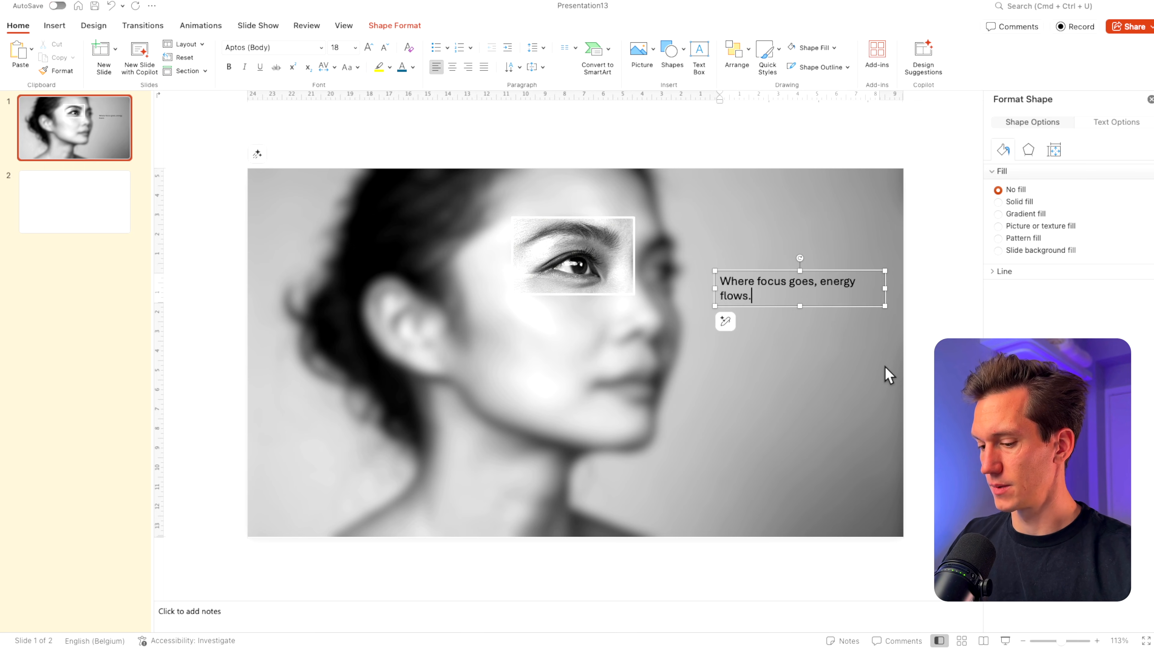
# Colour the whole quote white and set its font to Poppins.
pyautogui.press('super+a')
pyautogui.click(413, 67)
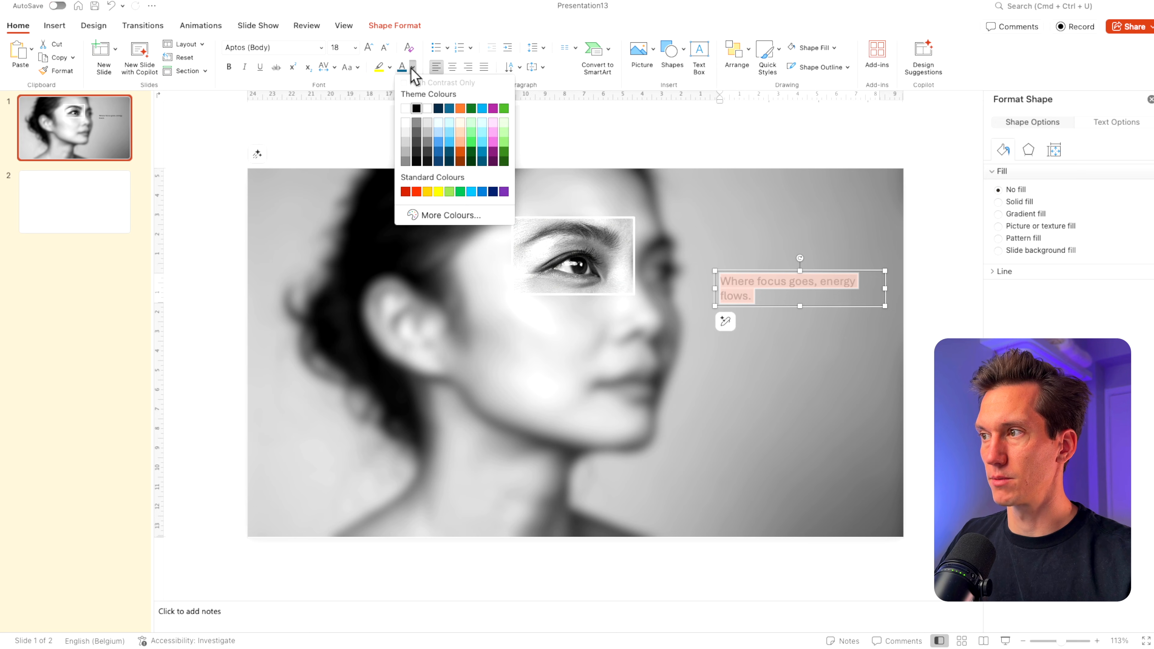
pyautogui.click(405, 111)
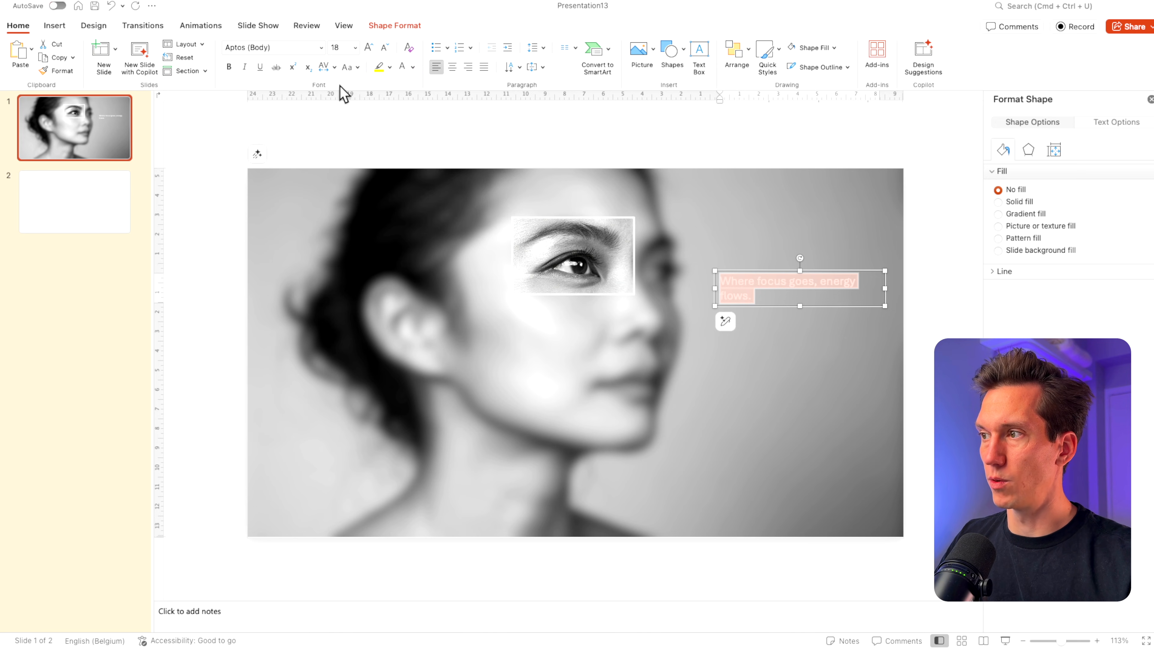
pyautogui.click(281, 48)
pyautogui.write('Poppins')
pyautogui.press('Return')
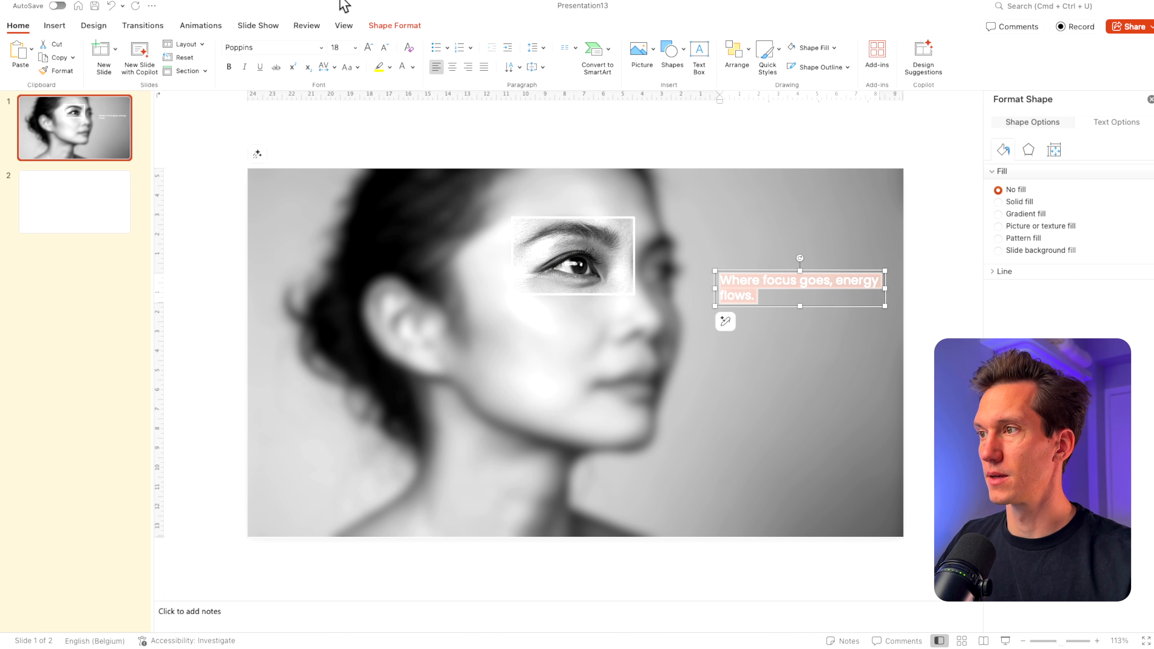
# Enlarge the quote to 40 pt and widen its text box towards the face so the text wraps onto three lines.
pyautogui.click(368, 47)
pyautogui.click(368, 47)
pyautogui.click(368, 47)
pyautogui.click(369, 47)
pyautogui.click(368, 47)
pyautogui.click(369, 48)
pyautogui.moveTo(714, 336); pyautogui.dragTo(685, 340)
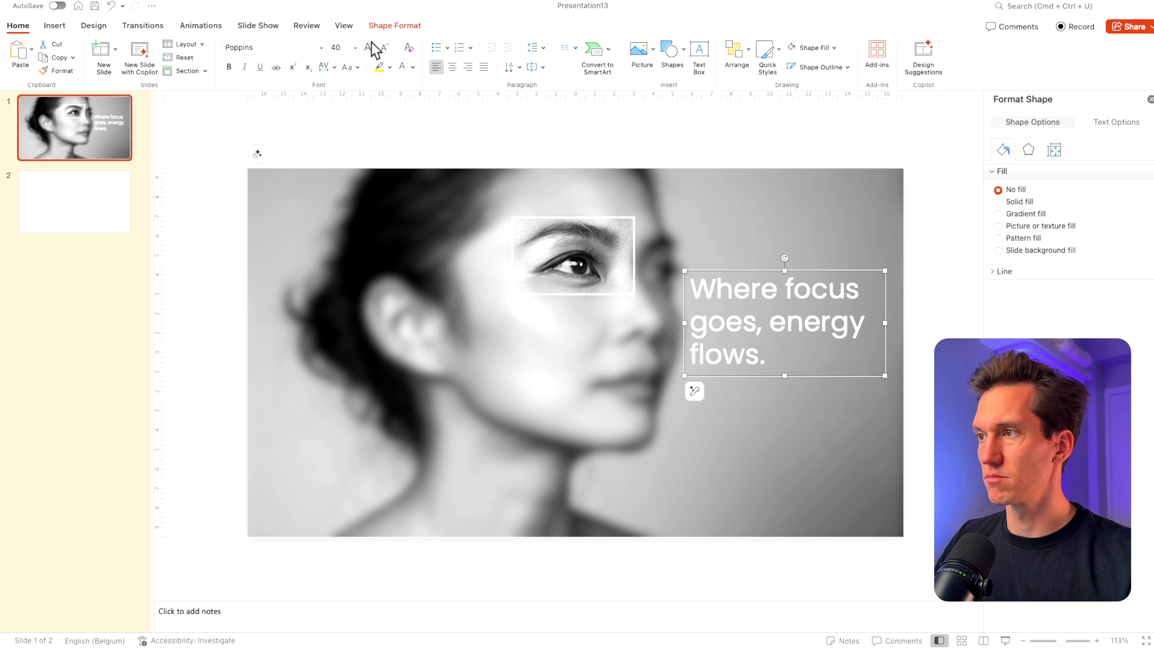
# Change the quote's font style to Poppins ExtraLight.
pyautogui.click(321, 48)
pyautogui.moveTo(309, 157)
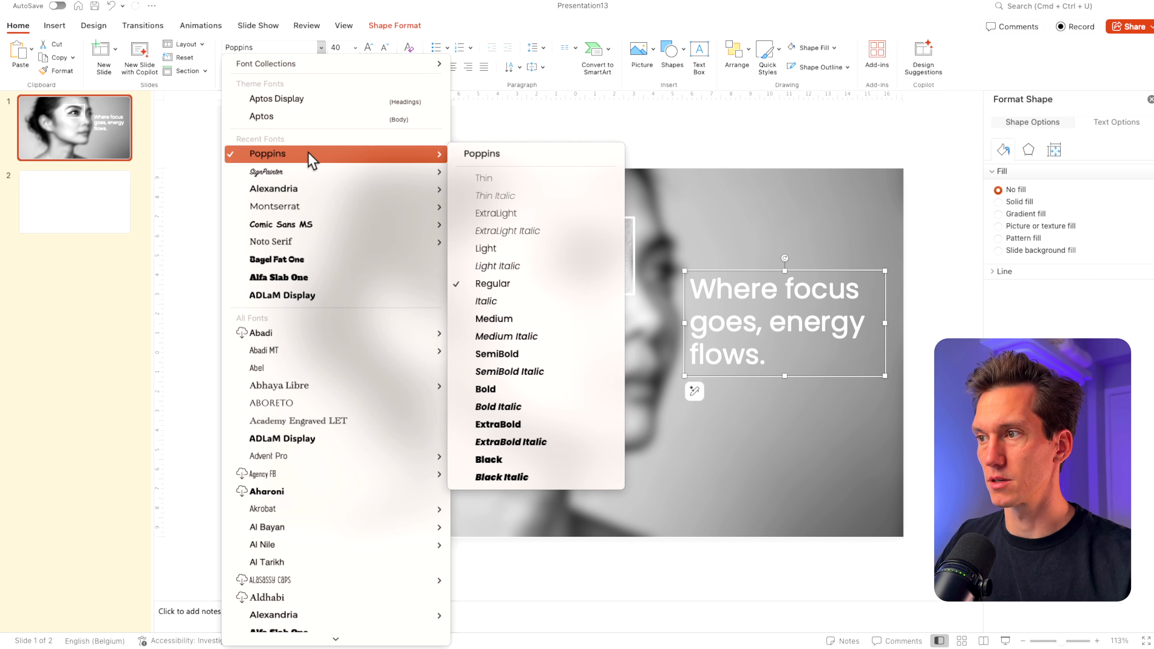
pyautogui.click(499, 212)
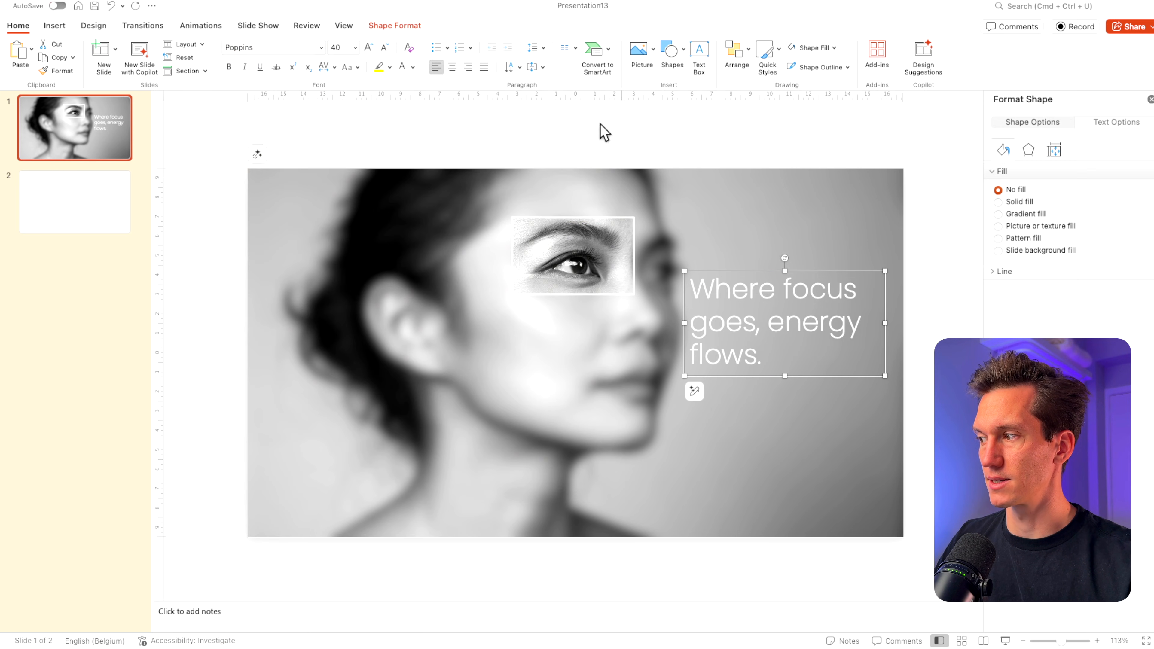